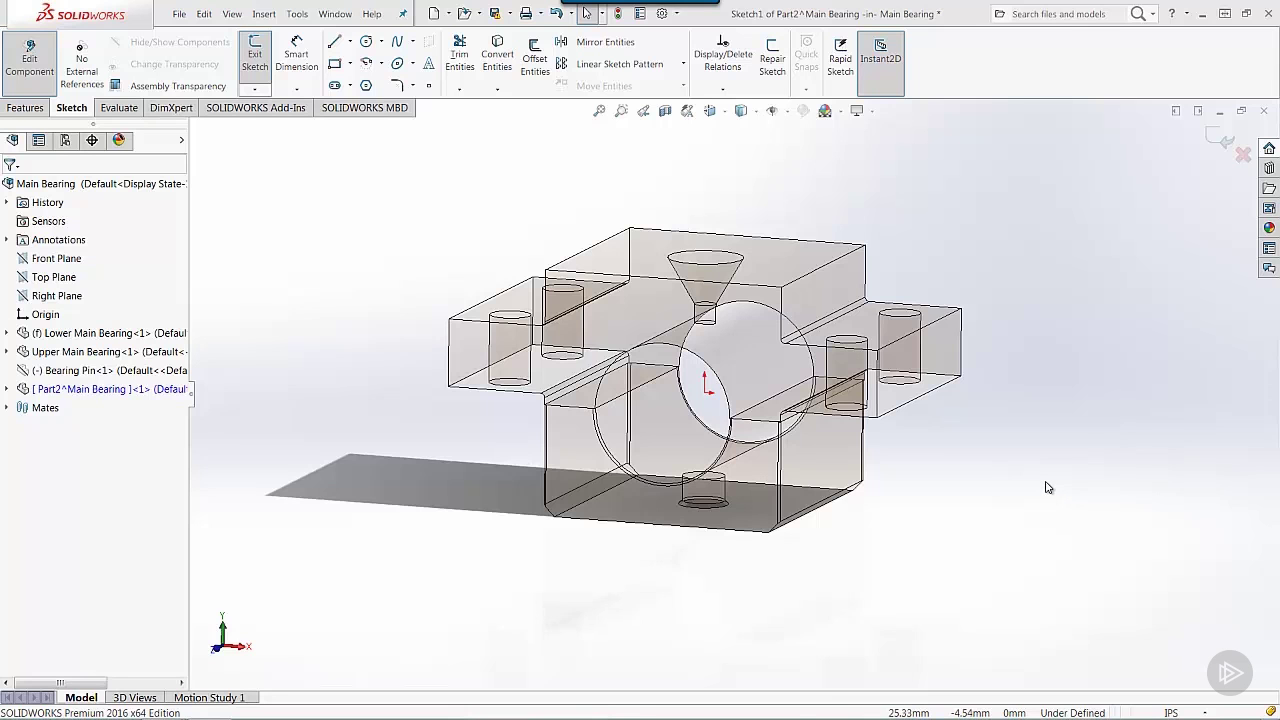
# Step: Sketch a circle centred on the origin inside the bearing bore, with a radius of about 3.97 mm, in front view
pyautogui.hotkey('ctrl', '1')
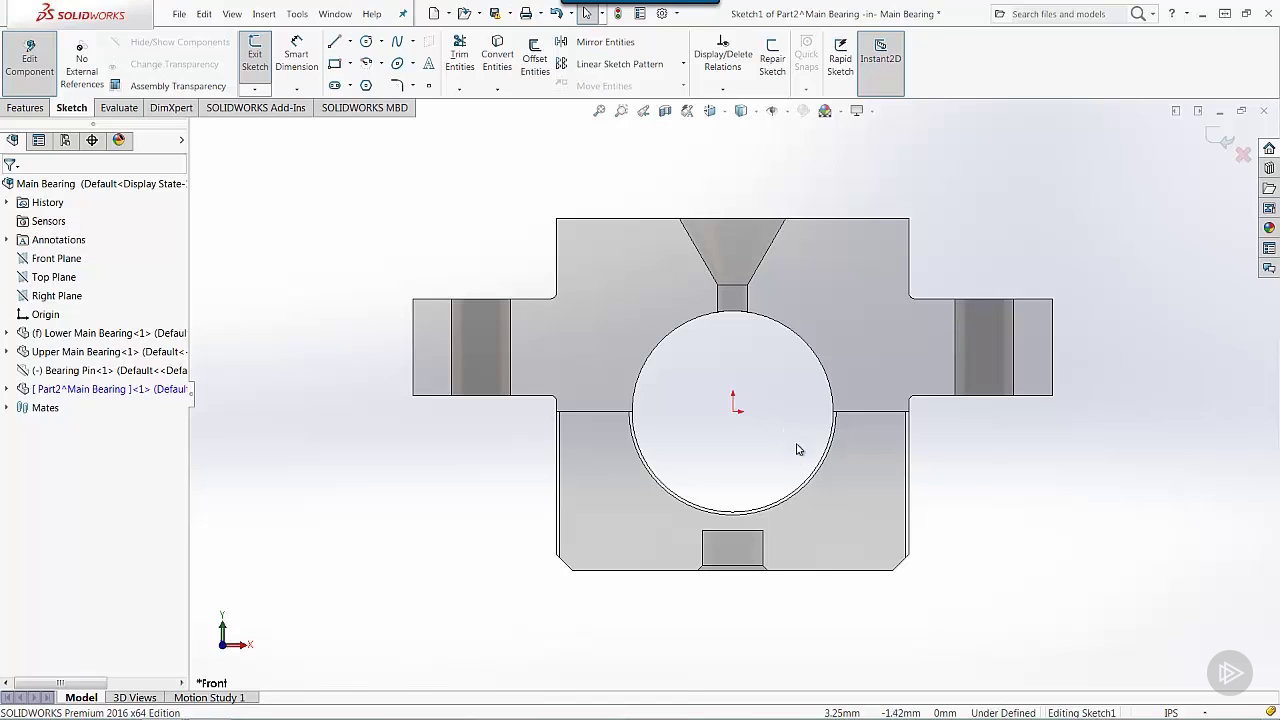
pyautogui.press('s')
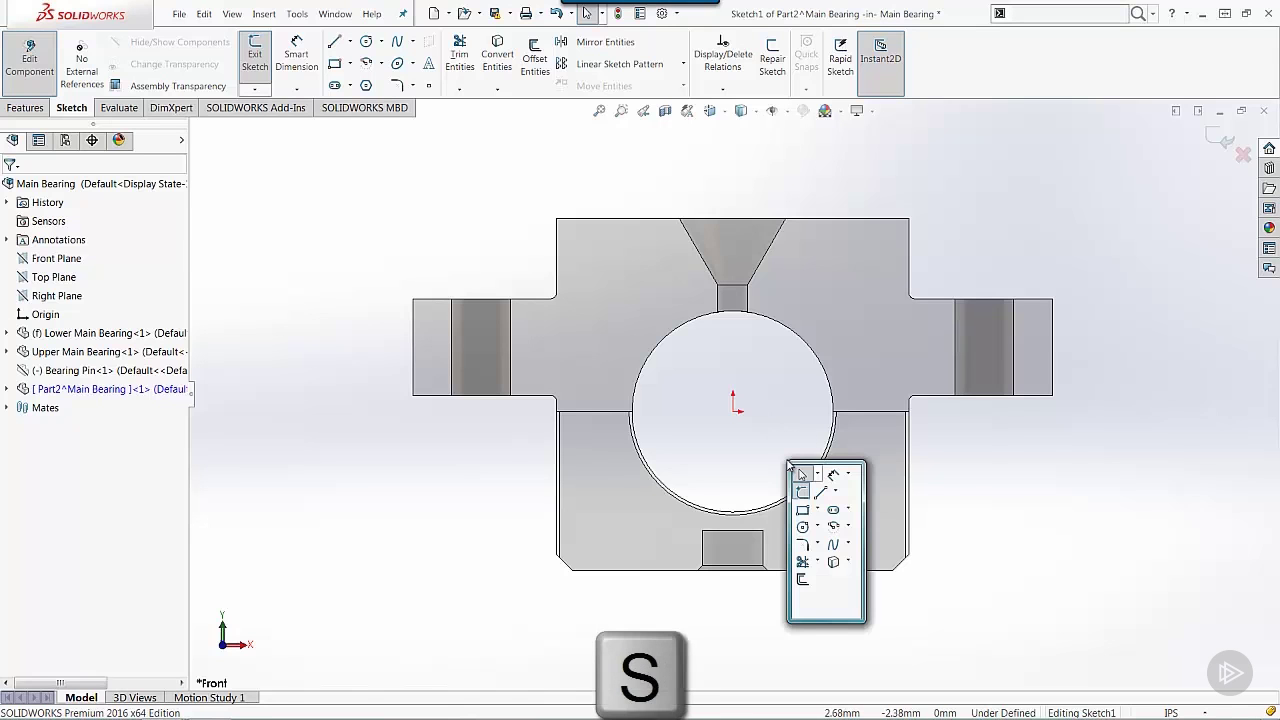
pyautogui.click(818, 528)
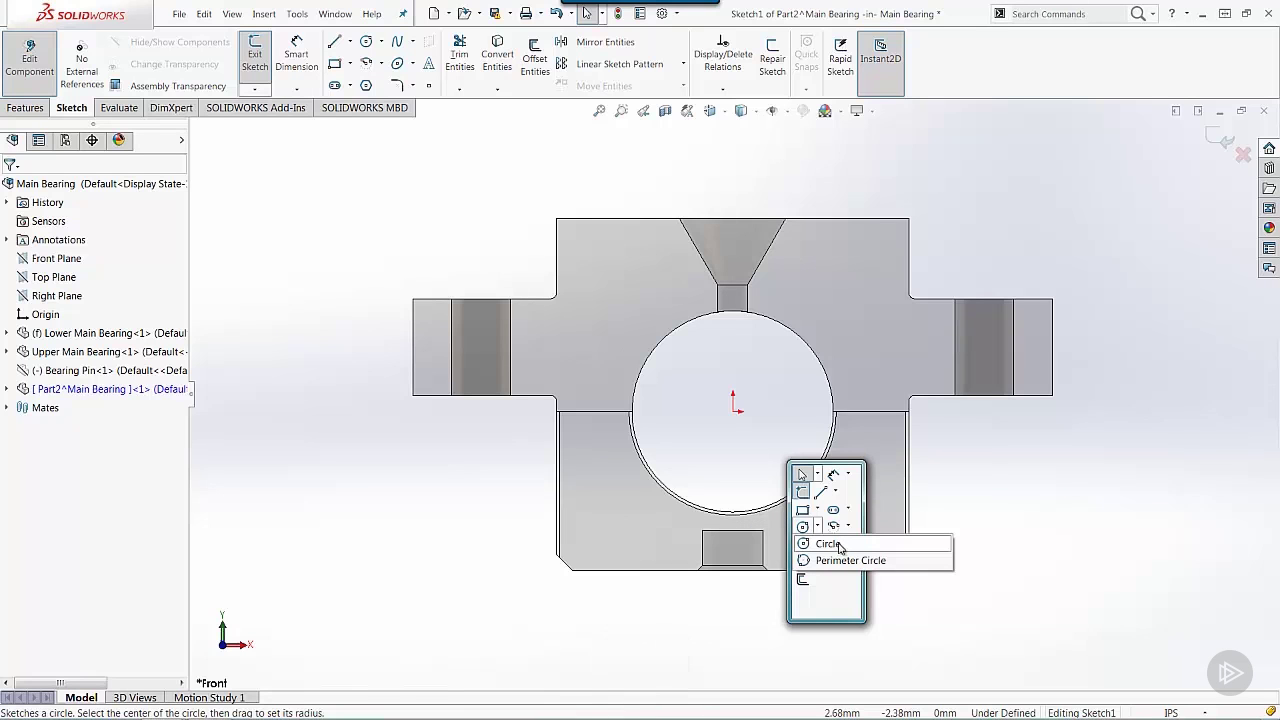
pyautogui.click(828, 544)
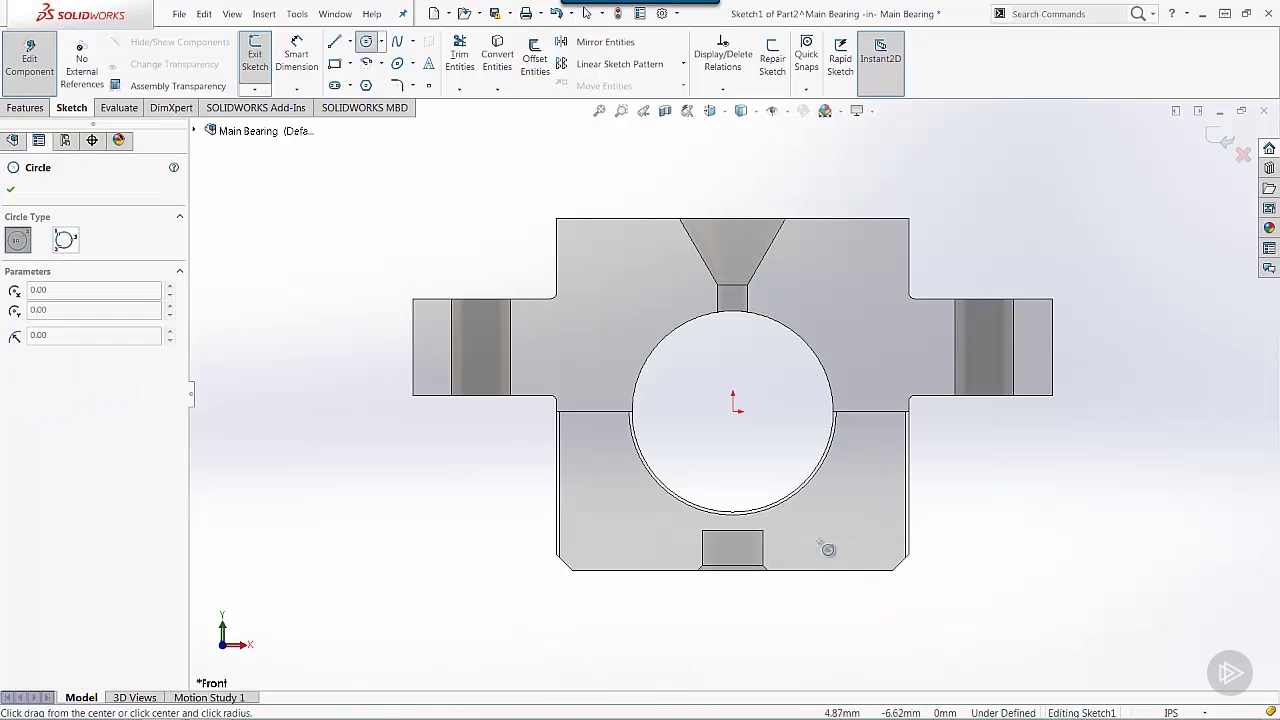
pyautogui.click(734, 411)
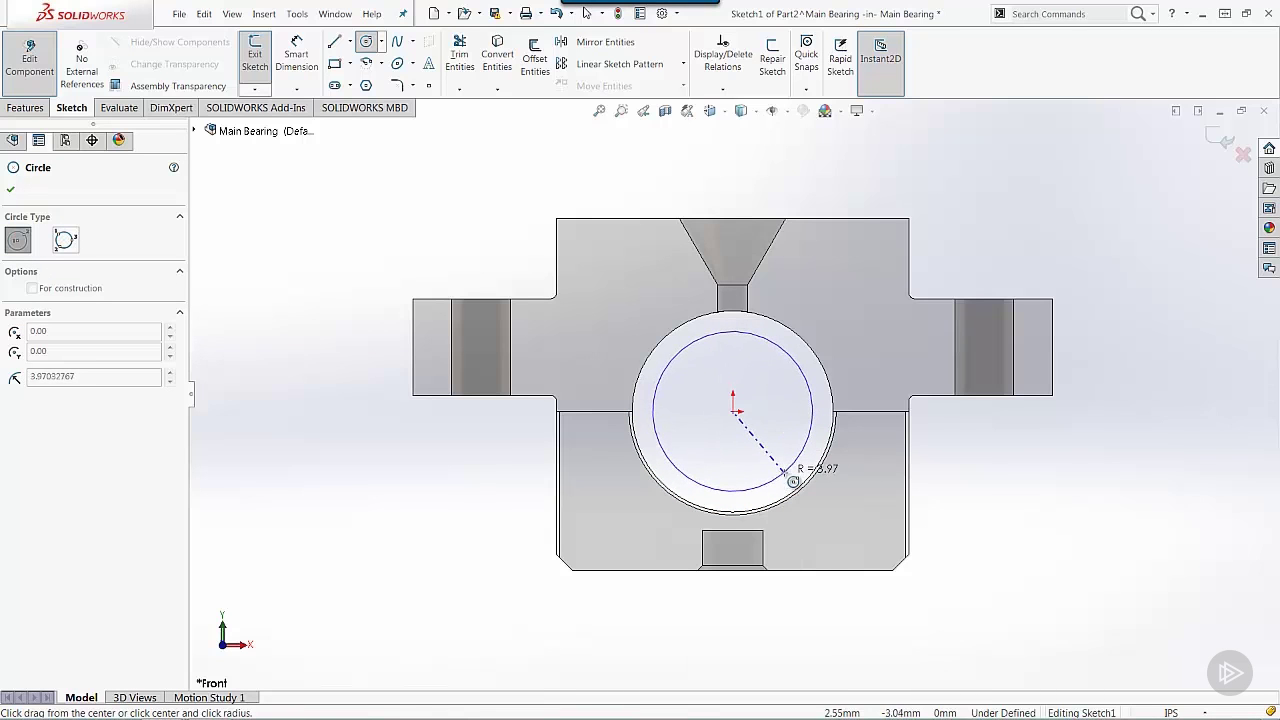
pyautogui.click(782, 474)
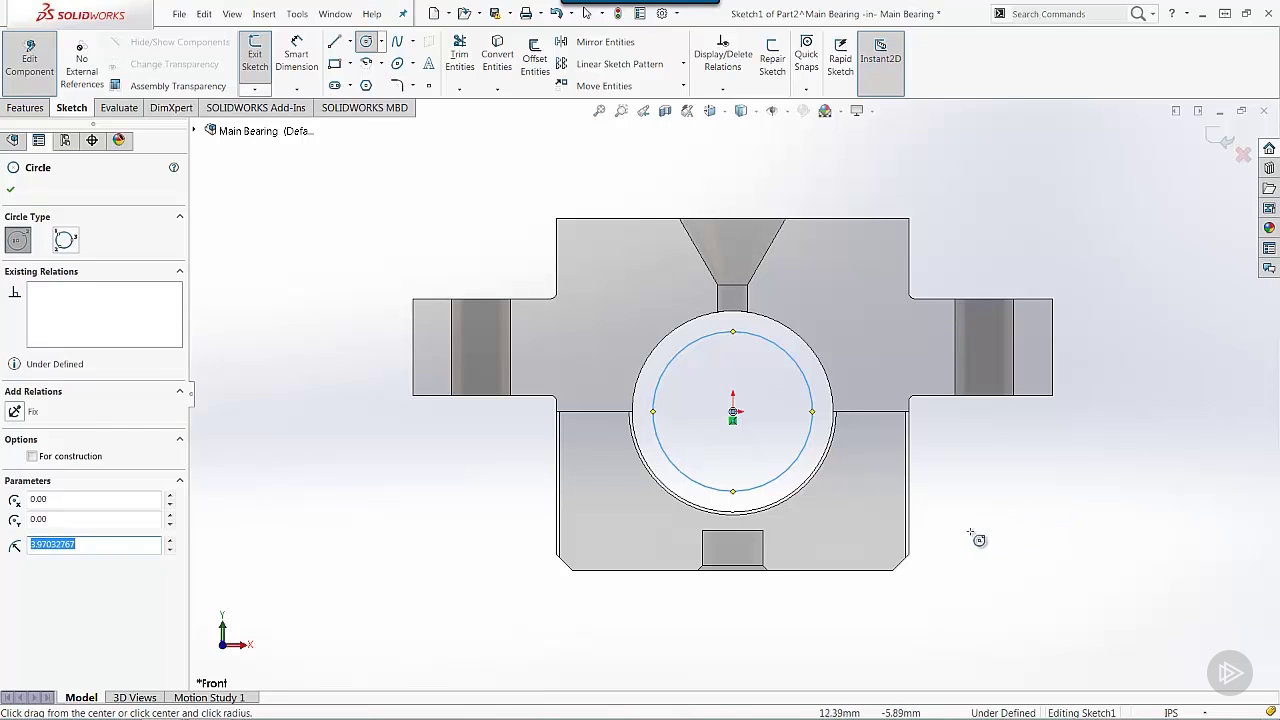
# Step: Dimension the gap between the sketched circle and the upper bearing's bore edge as 0.06 in
pyautogui.press('s')
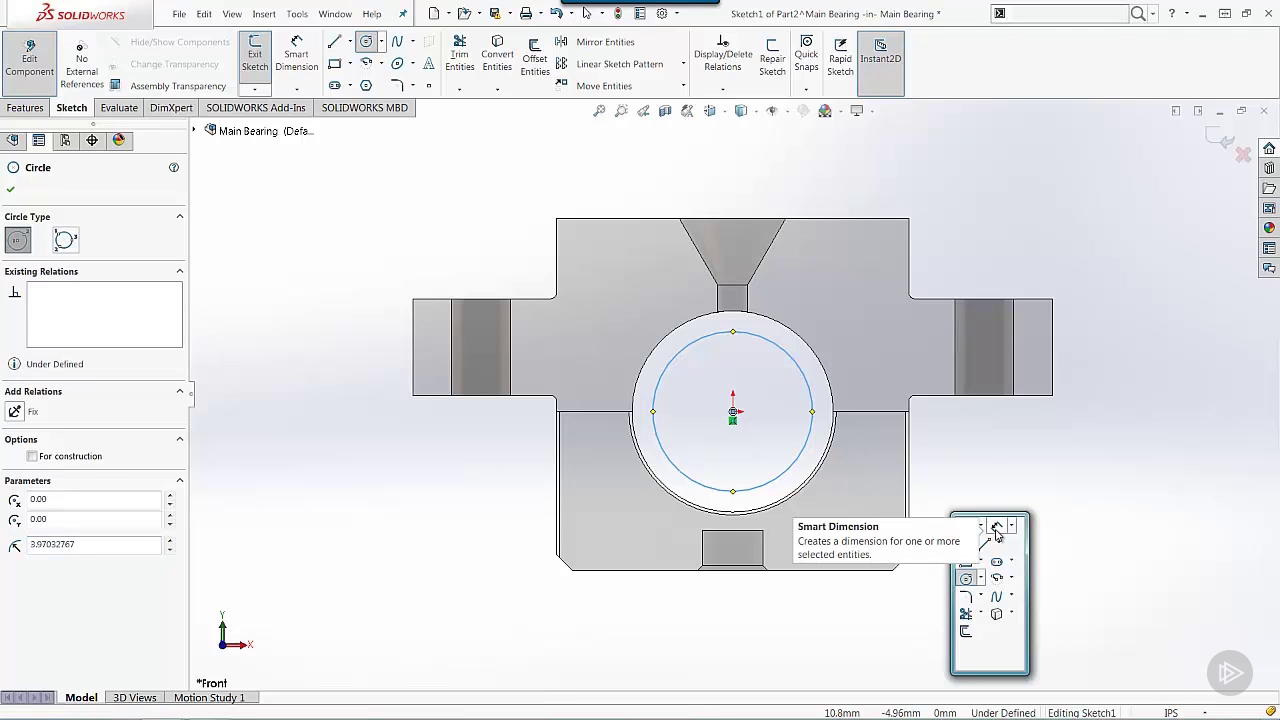
pyautogui.click(996, 532)
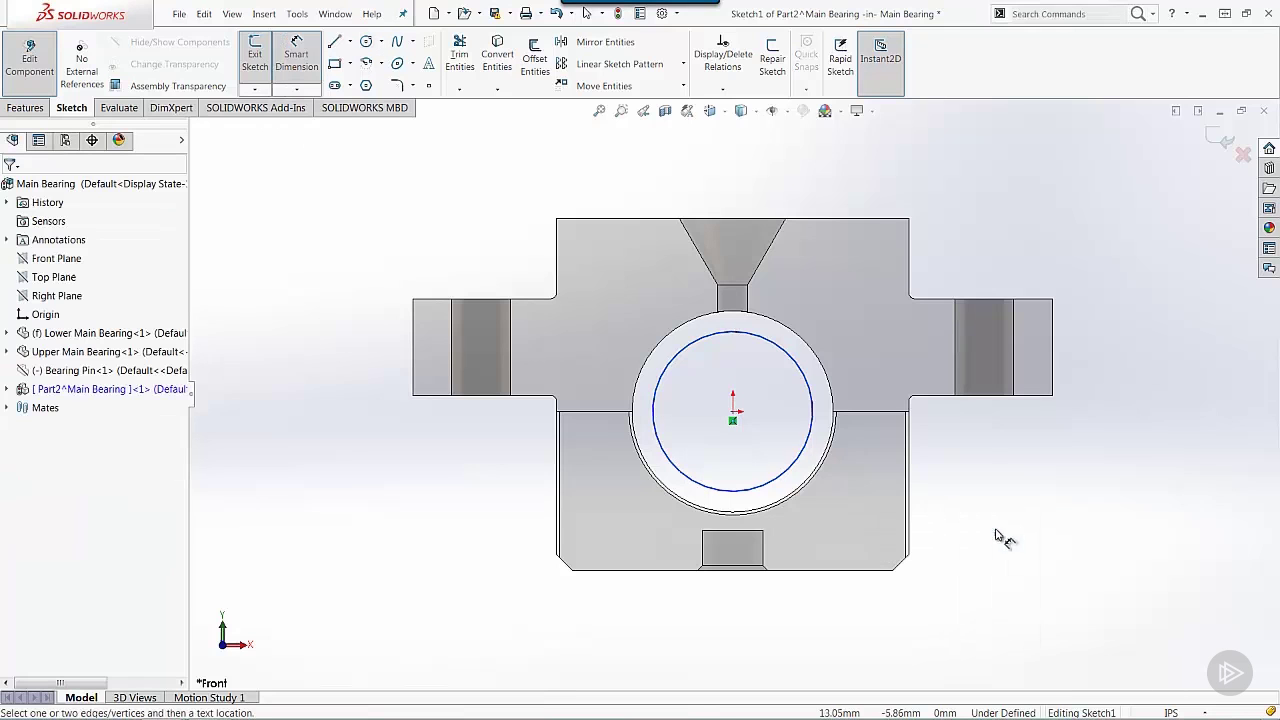
pyautogui.click(792, 356)
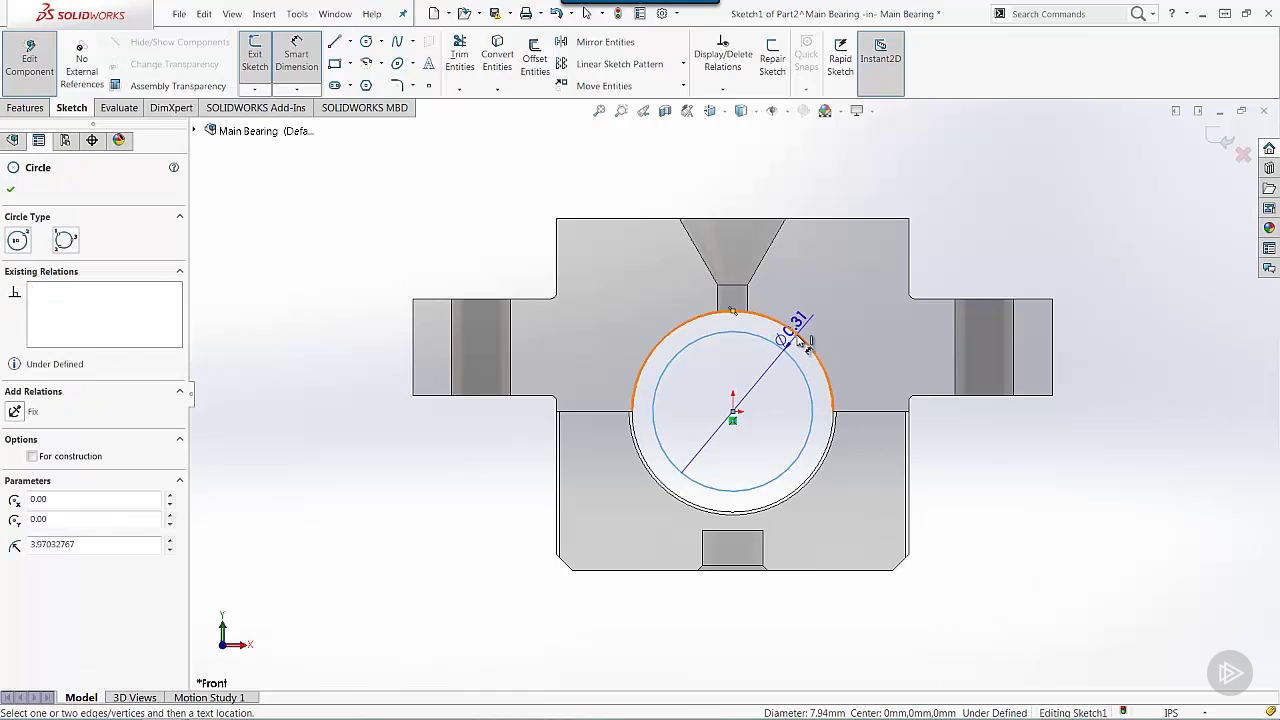
pyautogui.click(800, 343)
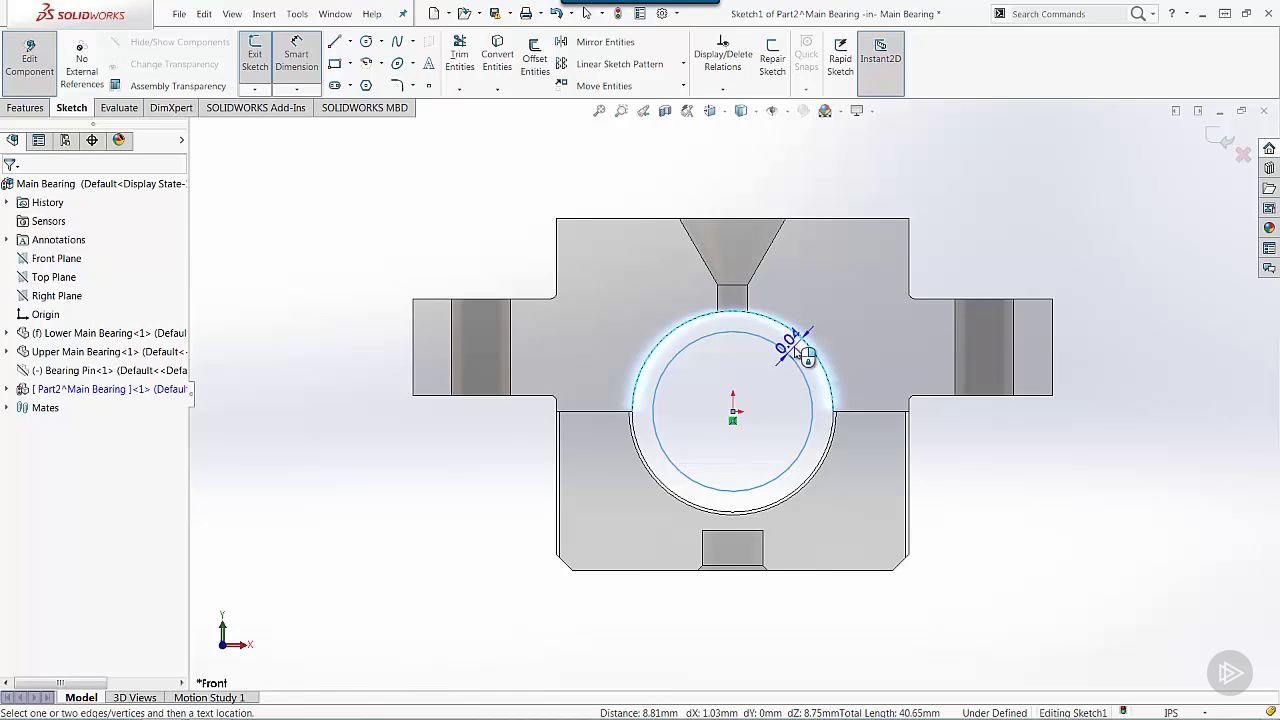
pyautogui.click(806, 355)
pyautogui.write('.06')
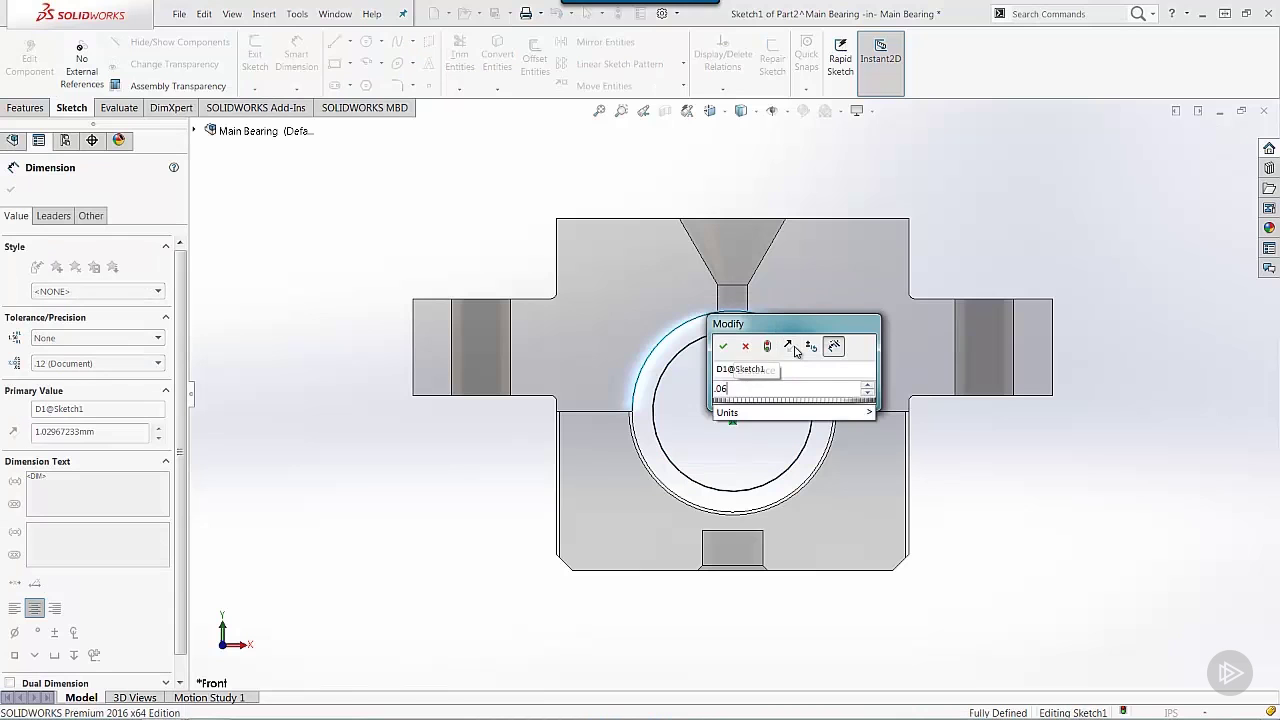
pyautogui.press('Return')
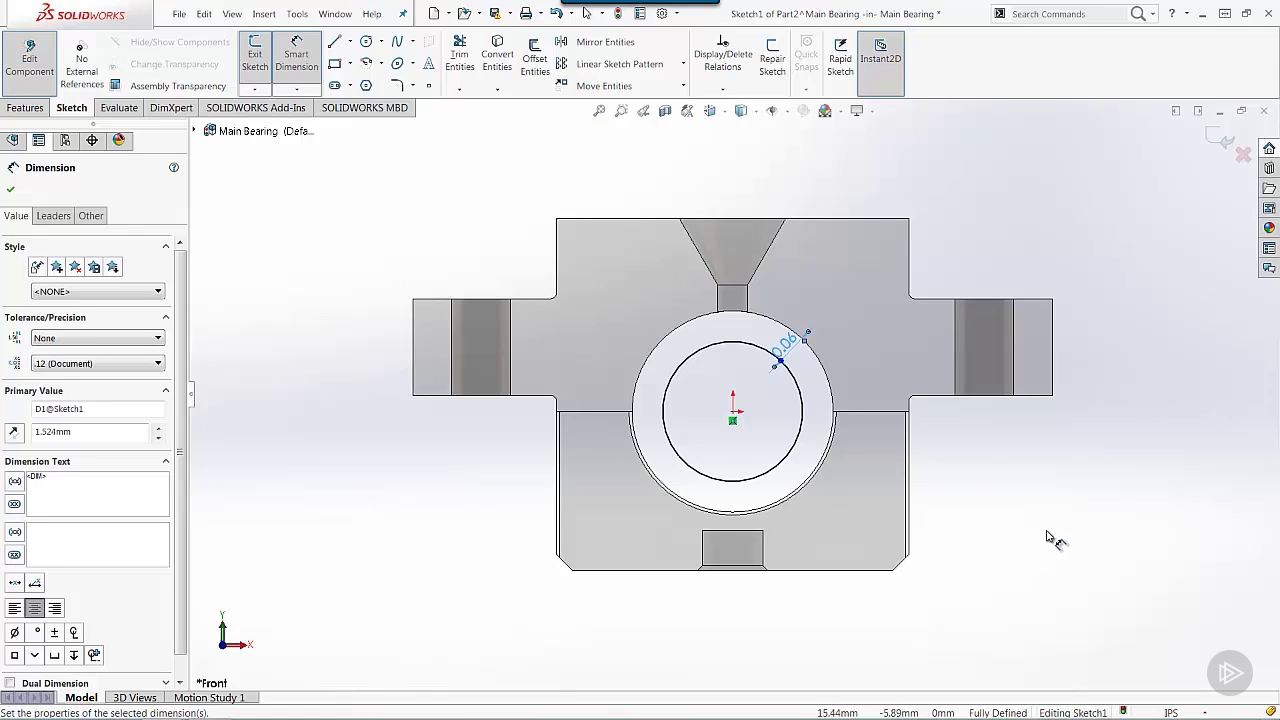
pyautogui.press('Escape')
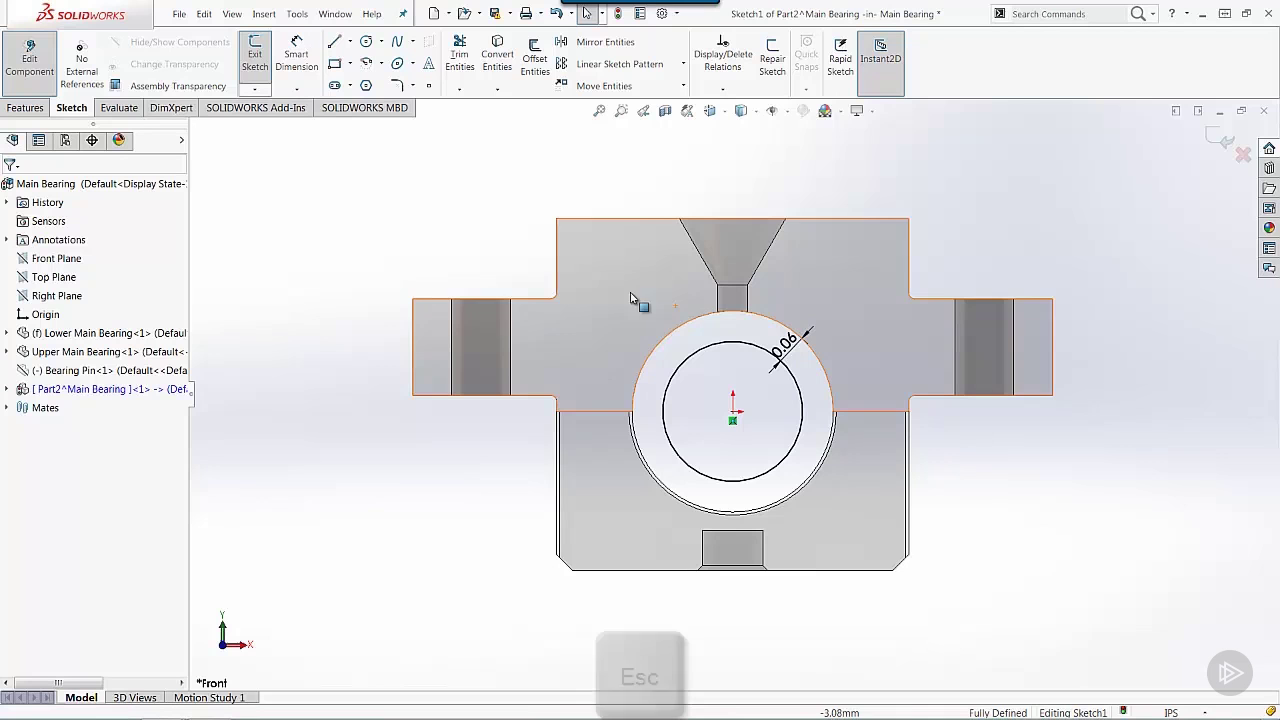
# Step: Offset the upper bearing's top edge and its two adjoining vertical edges outward by 0.06 in
pyautogui.click(613, 219)
pyautogui.keyDown('ctrl'); pyautogui.click(557, 245); pyautogui.keyUp('ctrl')
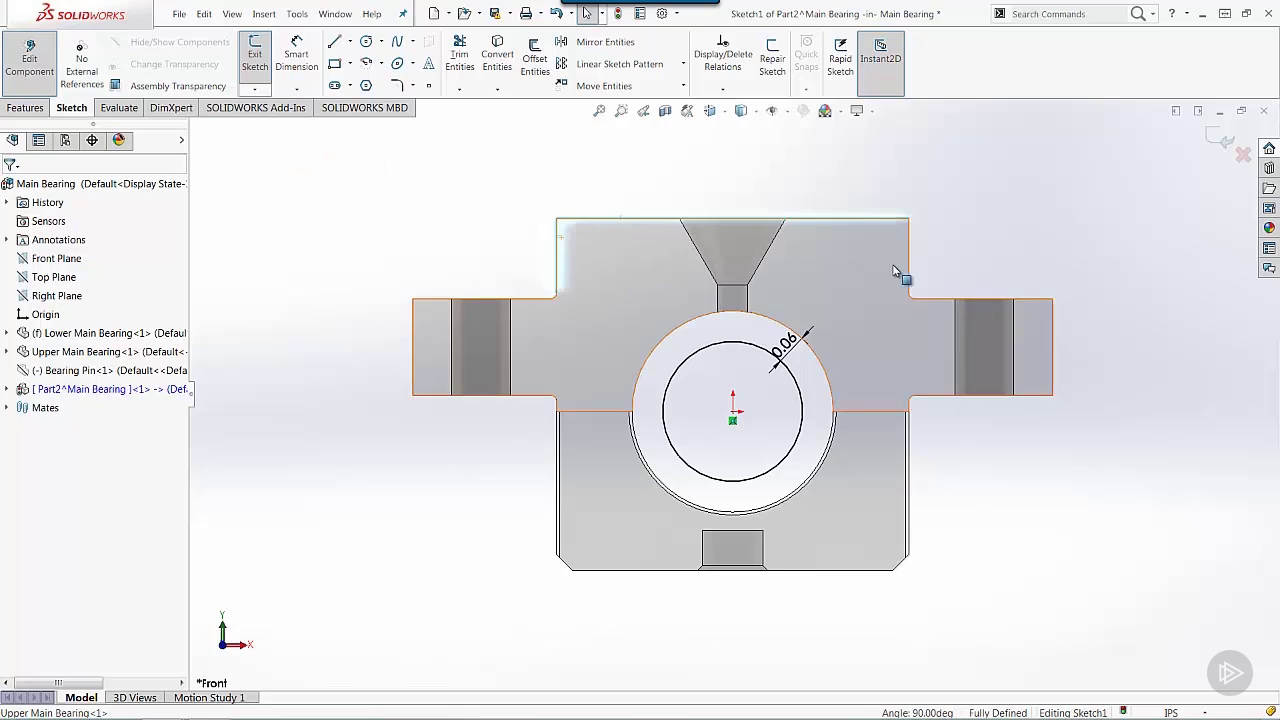
pyautogui.keyDown('ctrl'); pyautogui.click(909, 250); pyautogui.keyUp('ctrl')
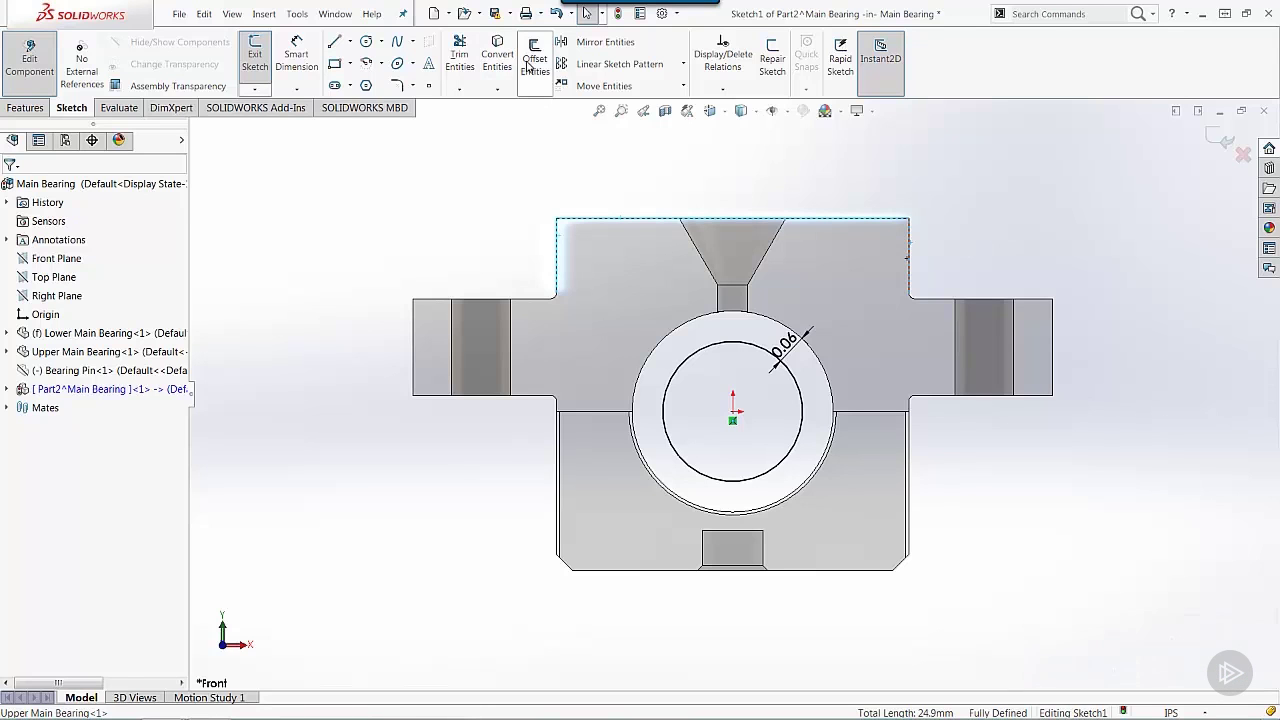
pyautogui.click(528, 65)
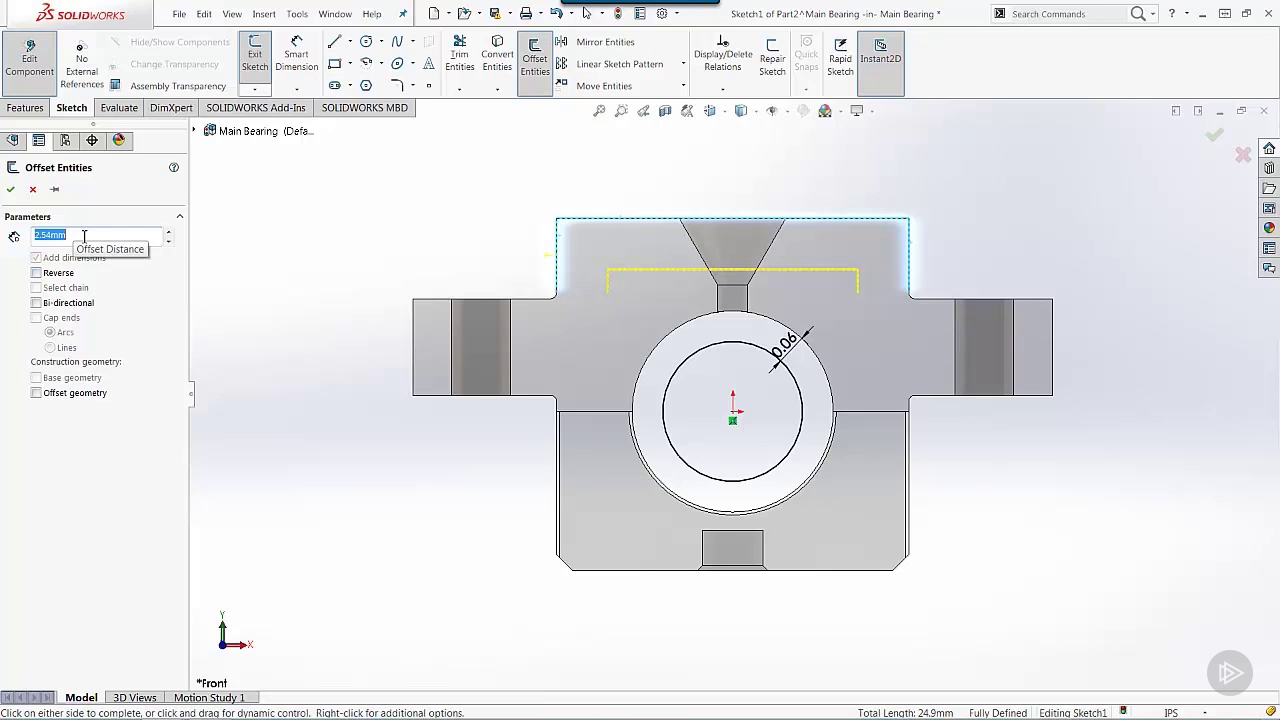
pyautogui.write('.06in')
pyautogui.press('Return')
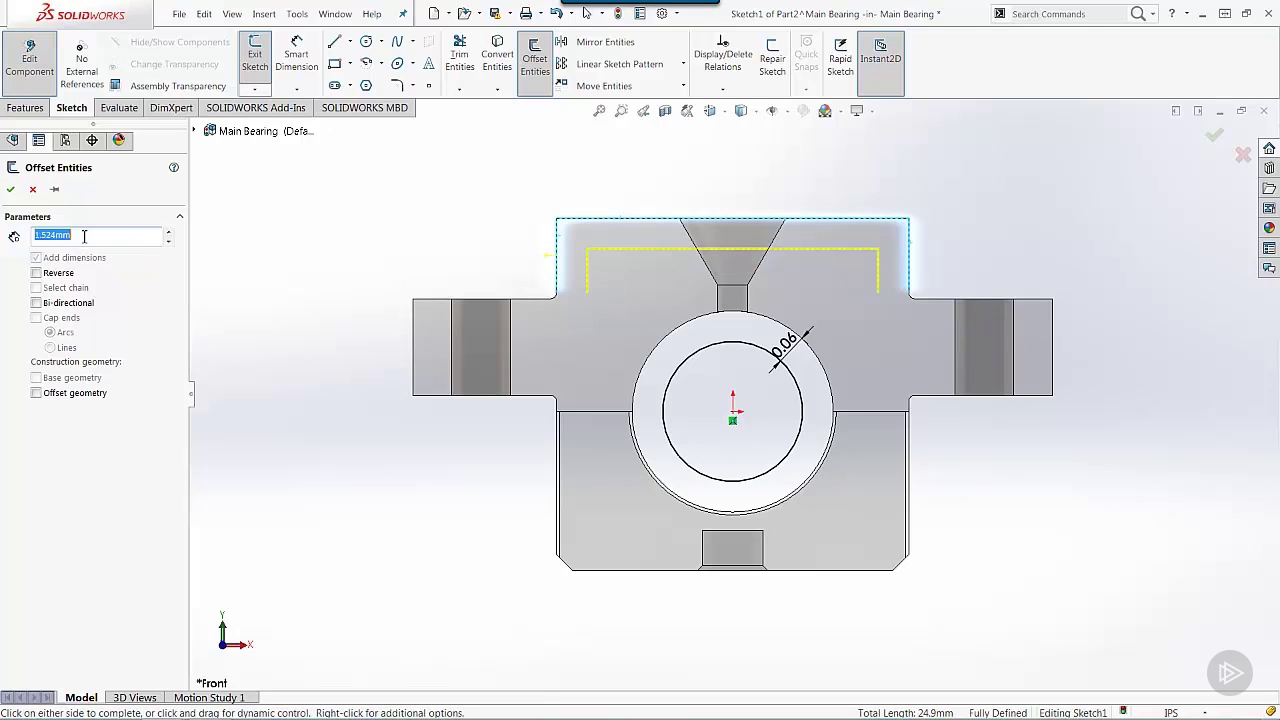
pyautogui.click(50, 274)
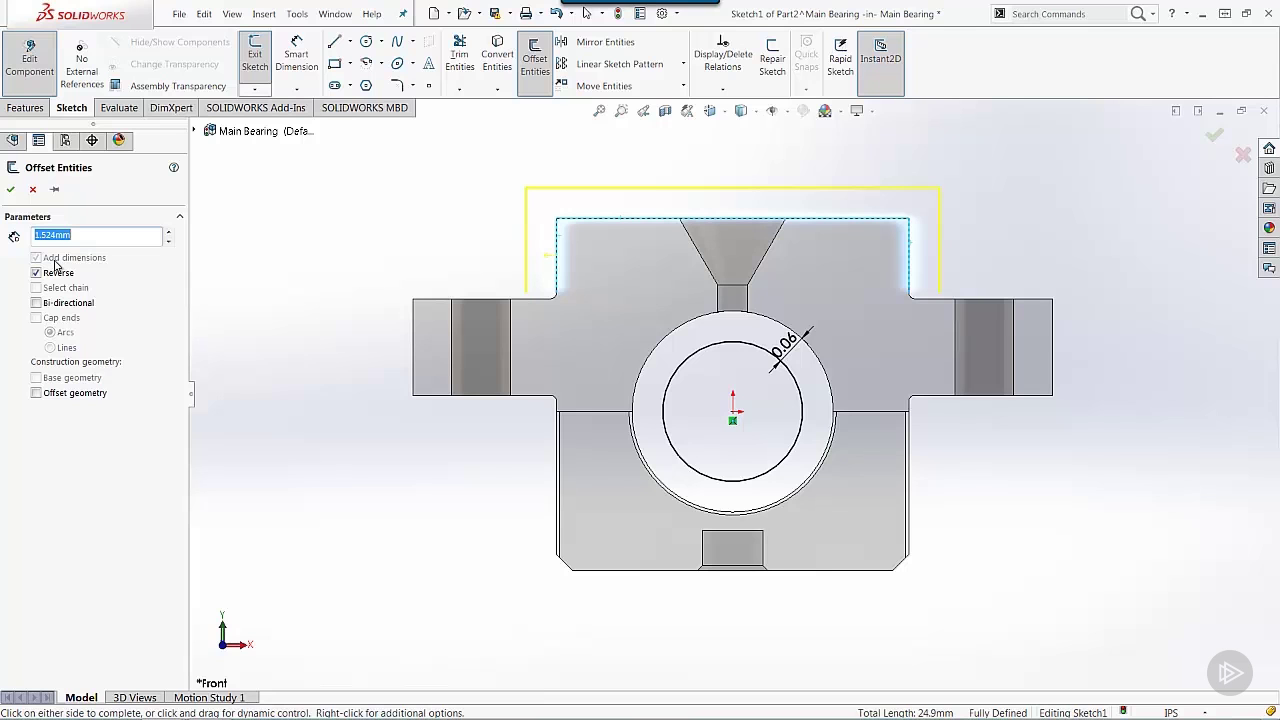
pyautogui.click(11, 190)
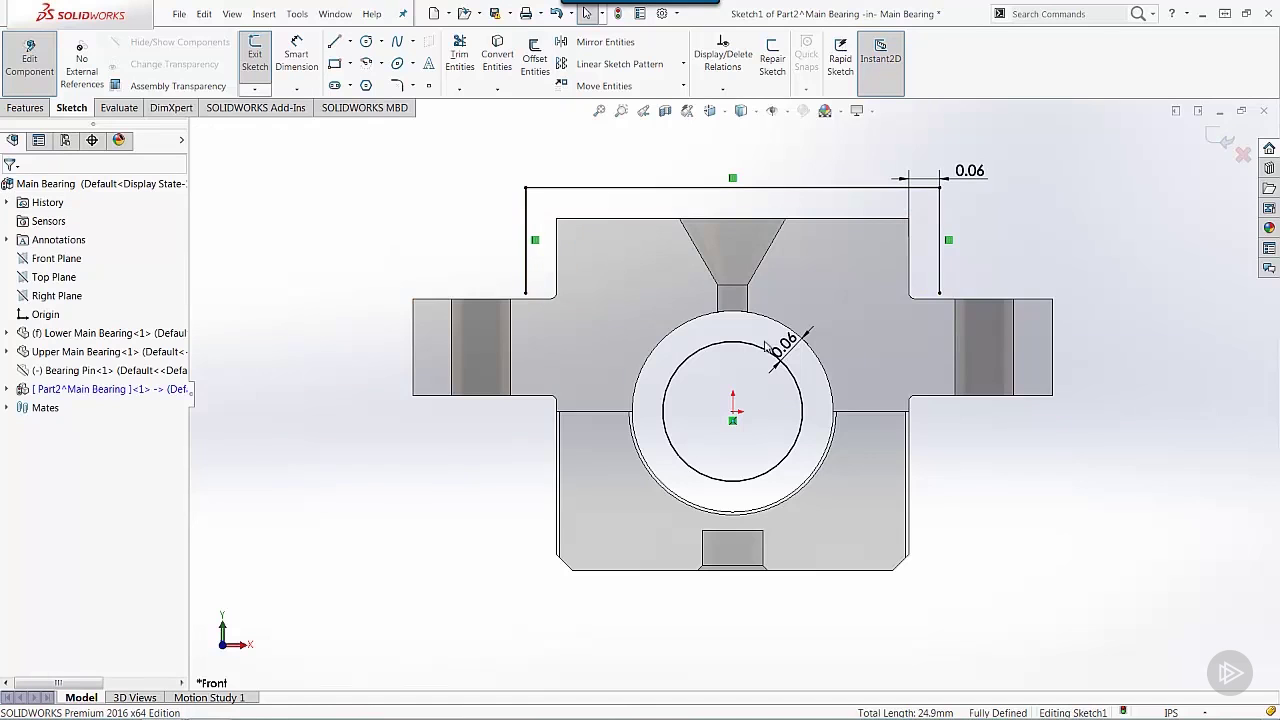
# Step: Shorten both vertical offset lines by moving their lower endpoints up to a Y position of about 6.93 mm
pyautogui.click(940, 297)
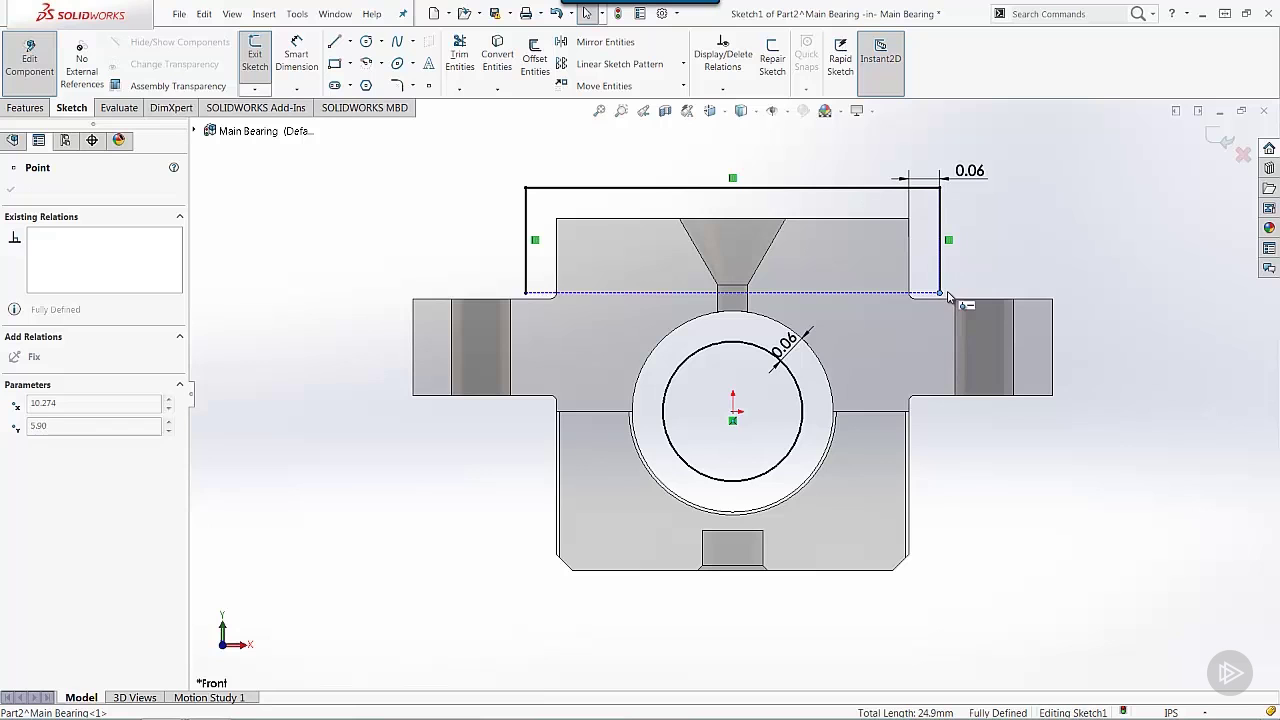
pyautogui.click(942, 290)
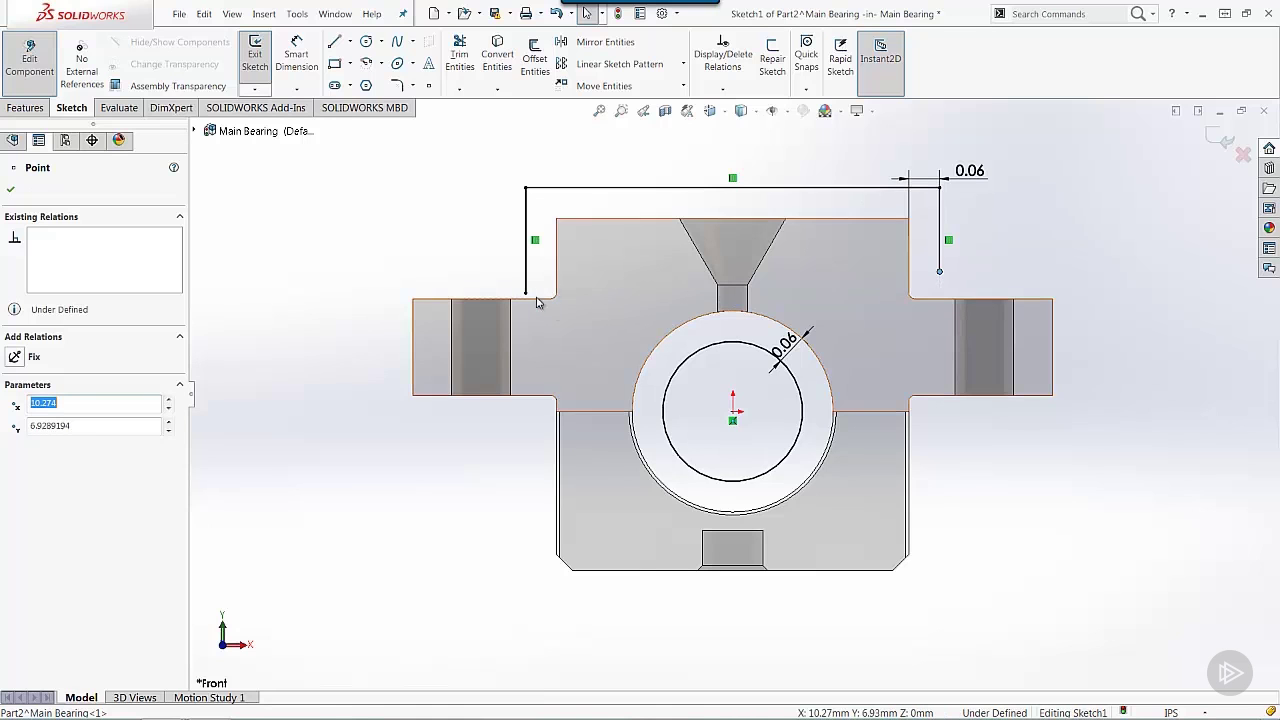
pyautogui.moveTo(529, 283); pyautogui.dragTo(516, 276)
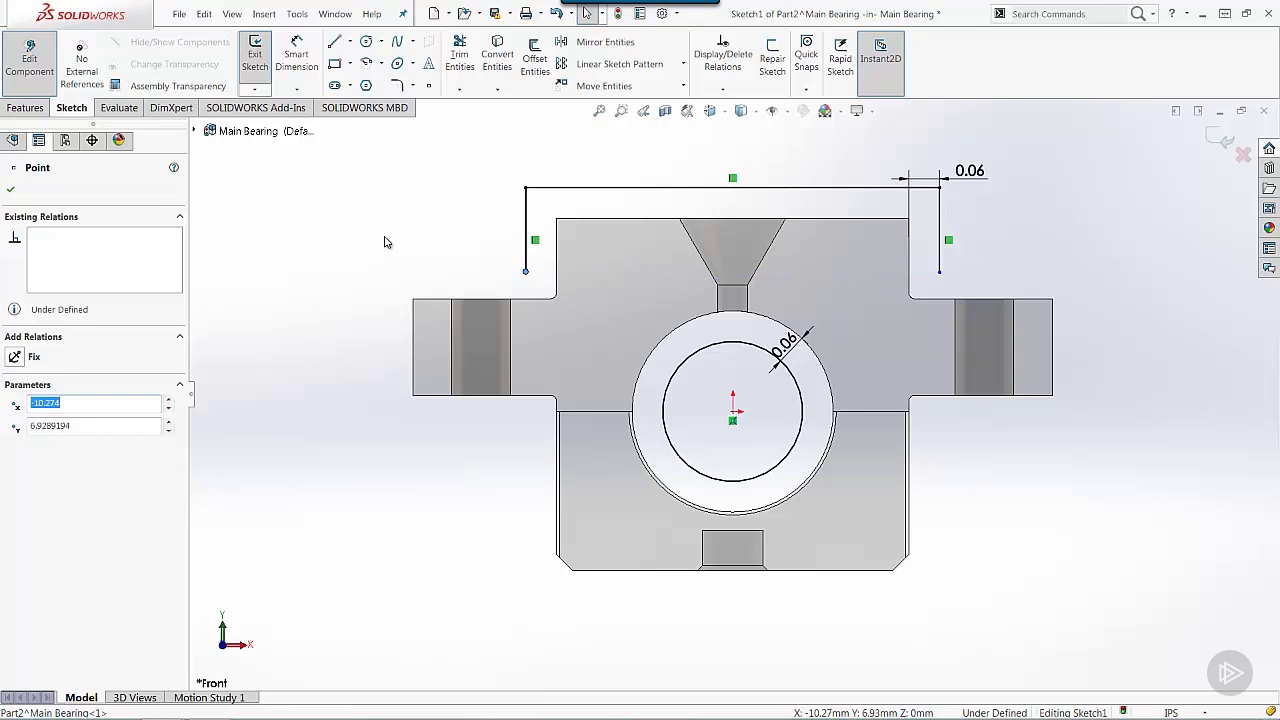
# Step: Draw a vertical centerline from the origin to the midpoint of the horizontal offset line
pyautogui.click(350, 41)
pyautogui.click(358, 84)
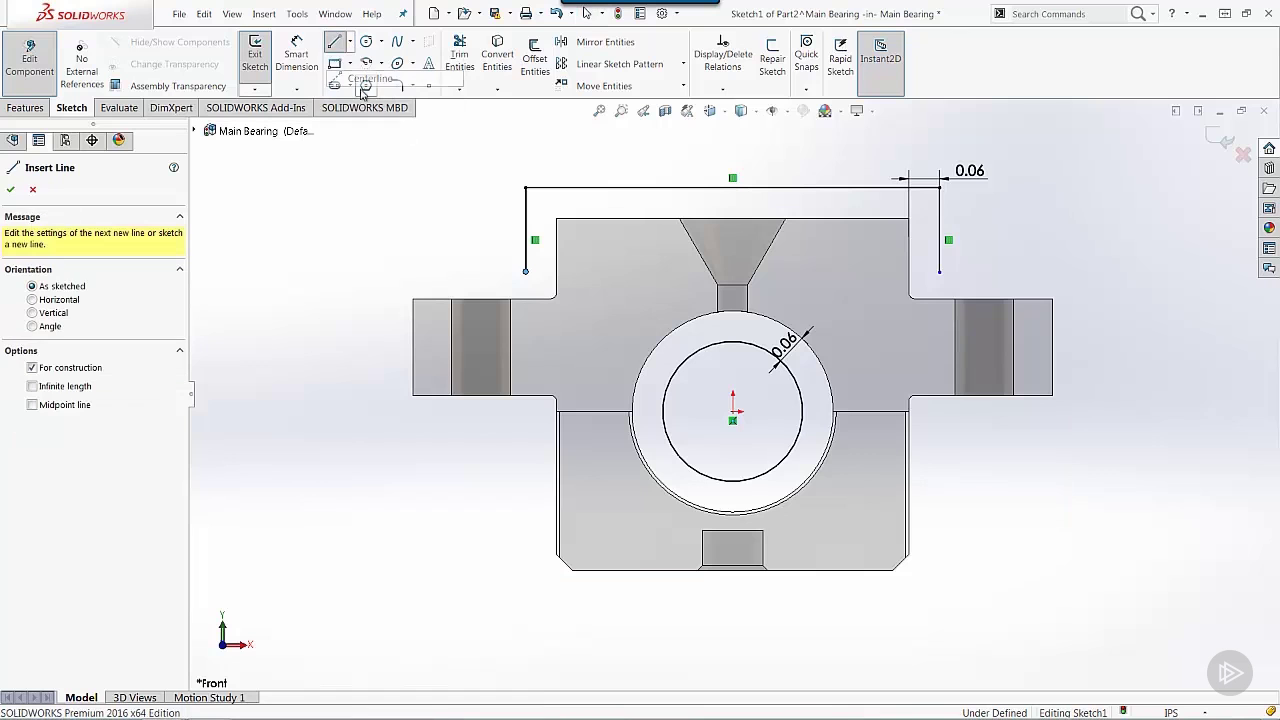
pyautogui.click(734, 413)
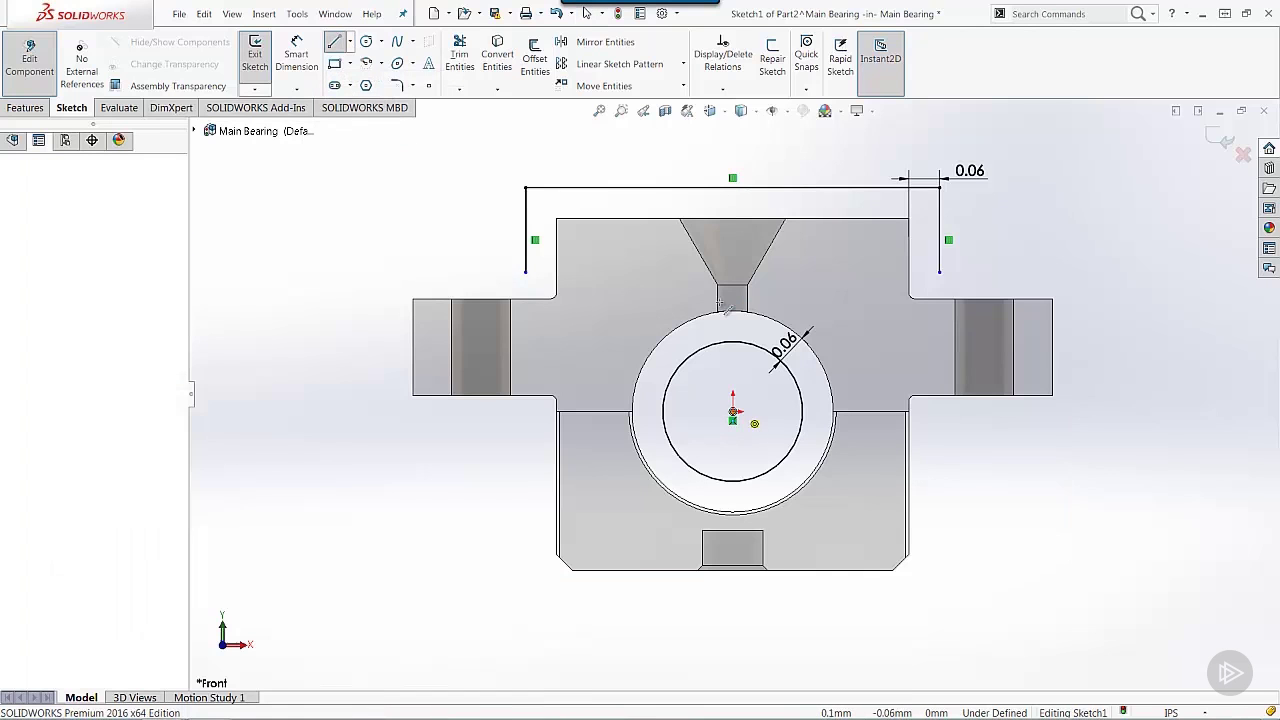
pyautogui.click(733, 188)
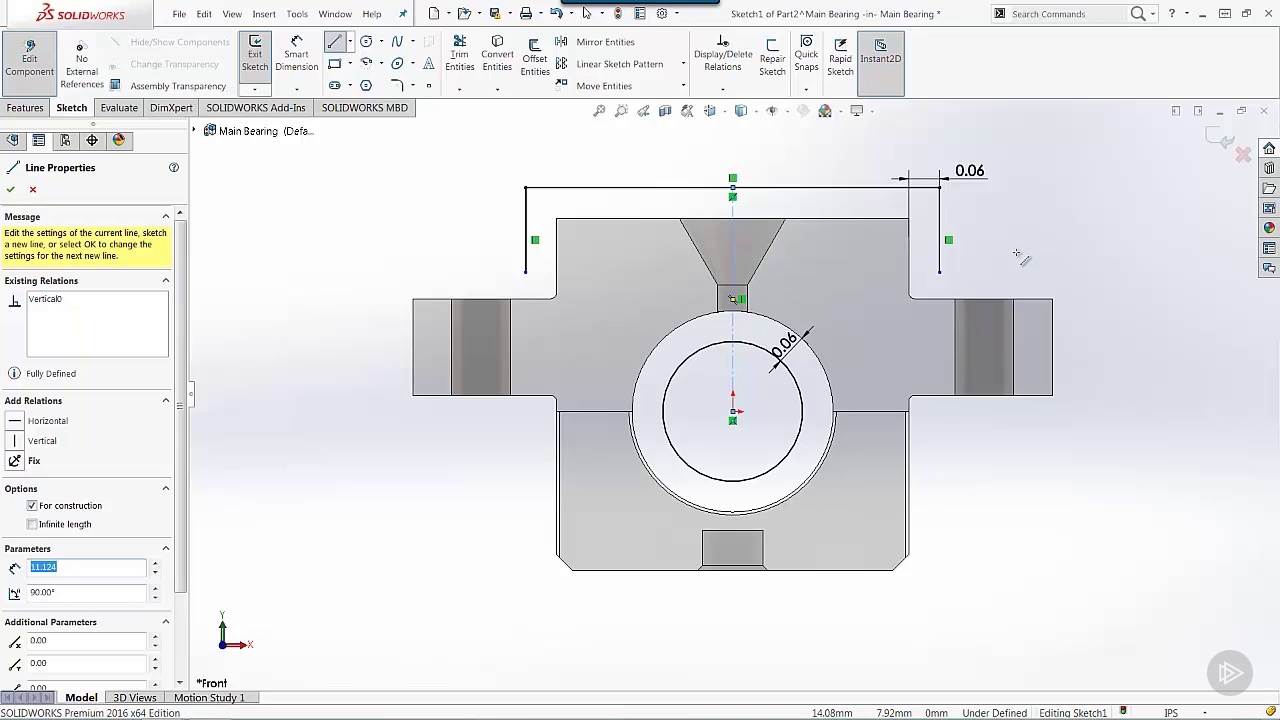
# Step: Sketch a stepped line chain around the bearing's right half, from the right offset line's lower end to a point directly below the origin
pyautogui.click(337, 43)
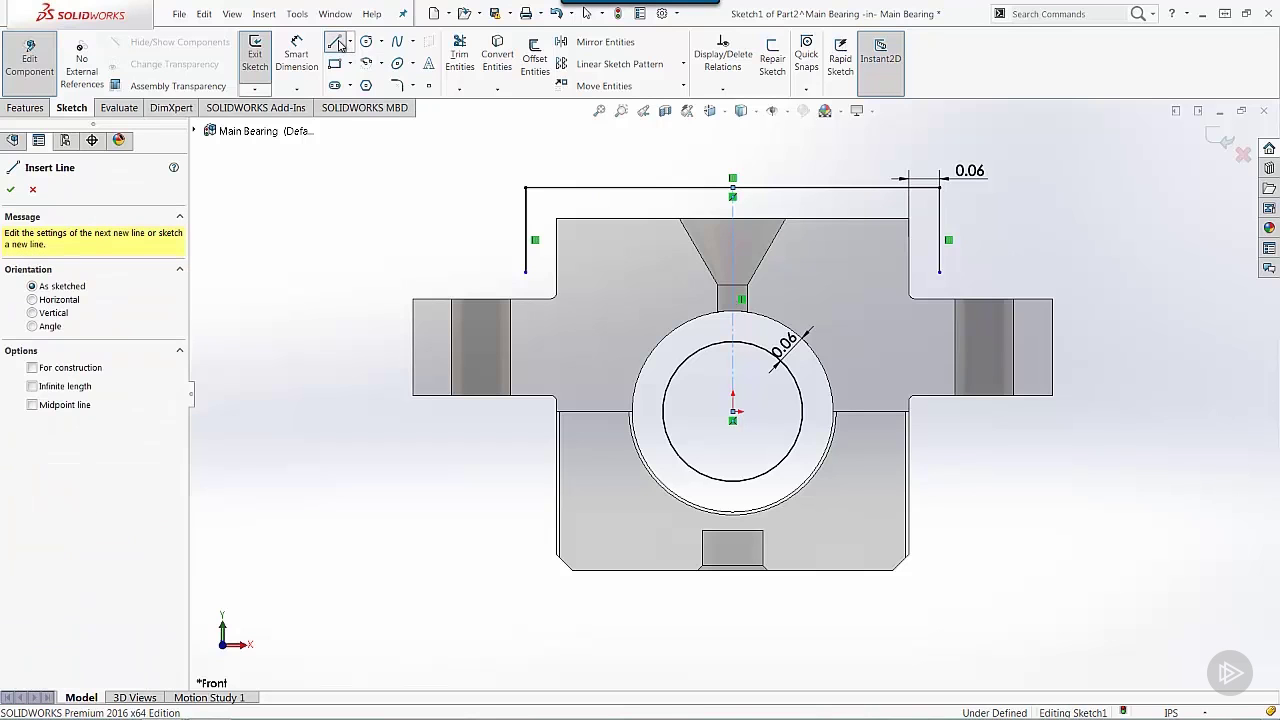
pyautogui.click(942, 271)
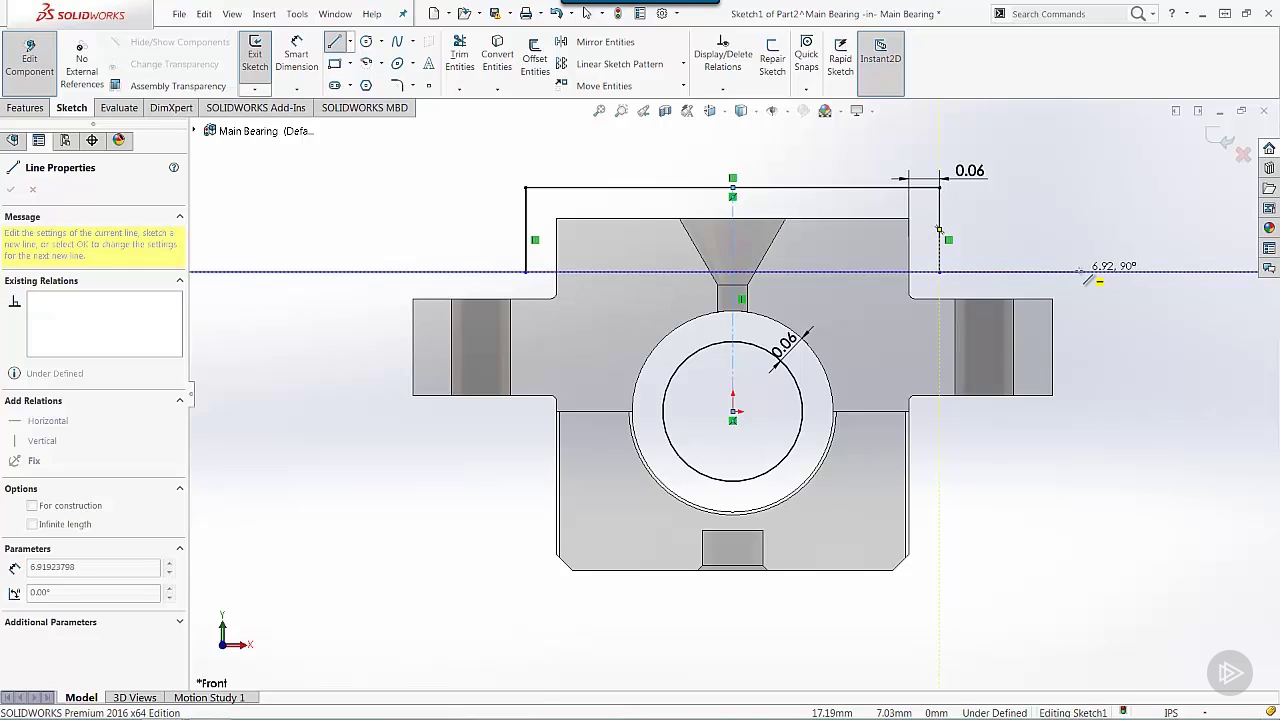
pyautogui.click(1078, 271)
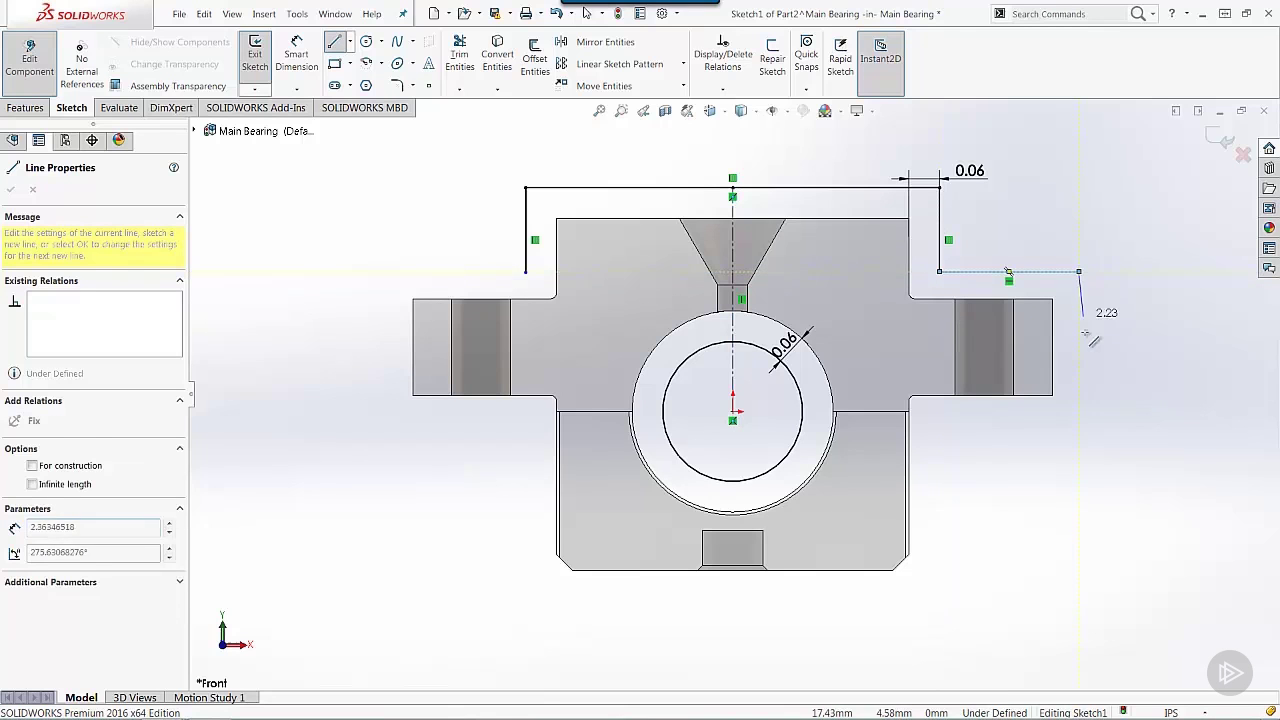
pyautogui.click(1078, 422)
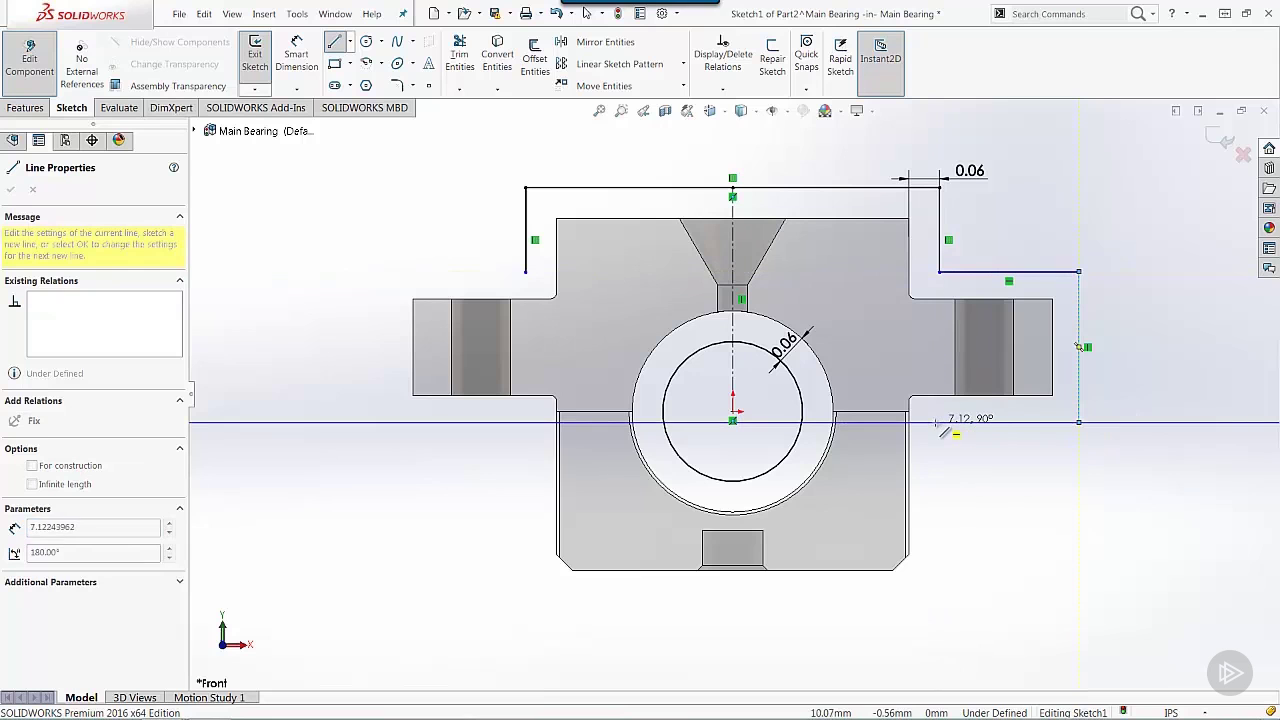
pyautogui.click(936, 422)
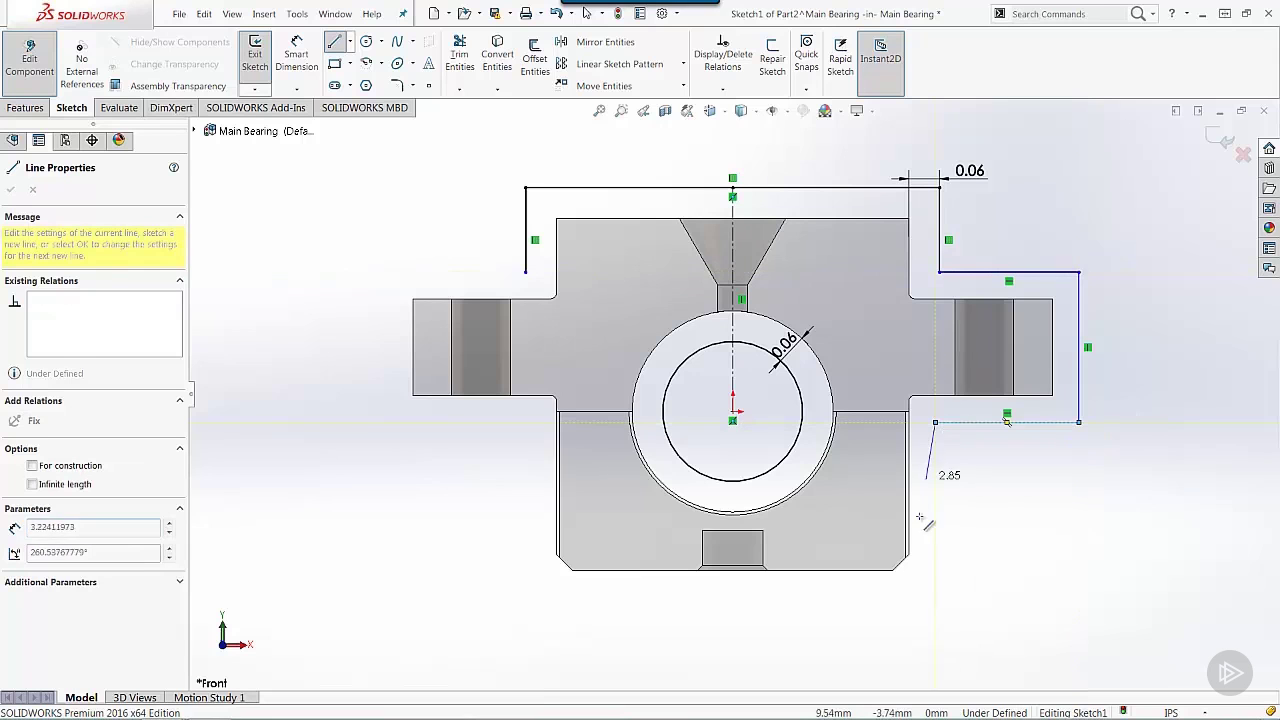
pyautogui.click(935, 588)
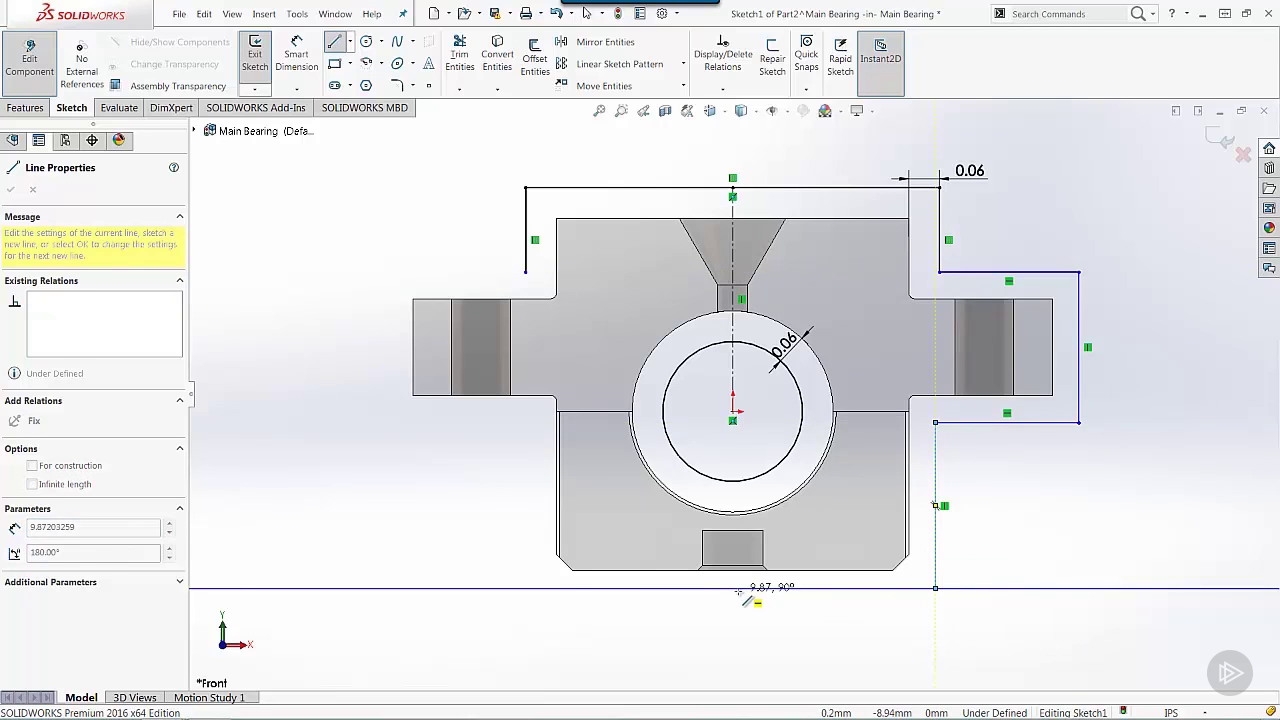
pyautogui.click(733, 589)
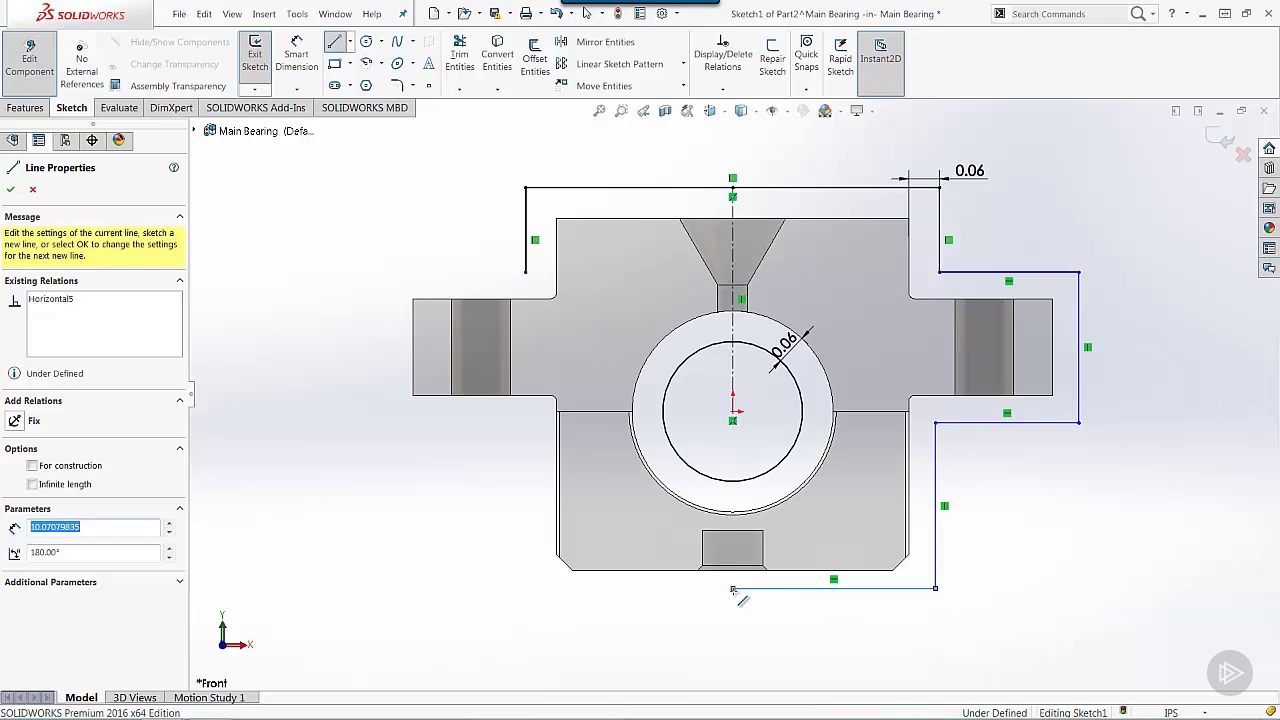
pyautogui.rightClick(1003, 508)
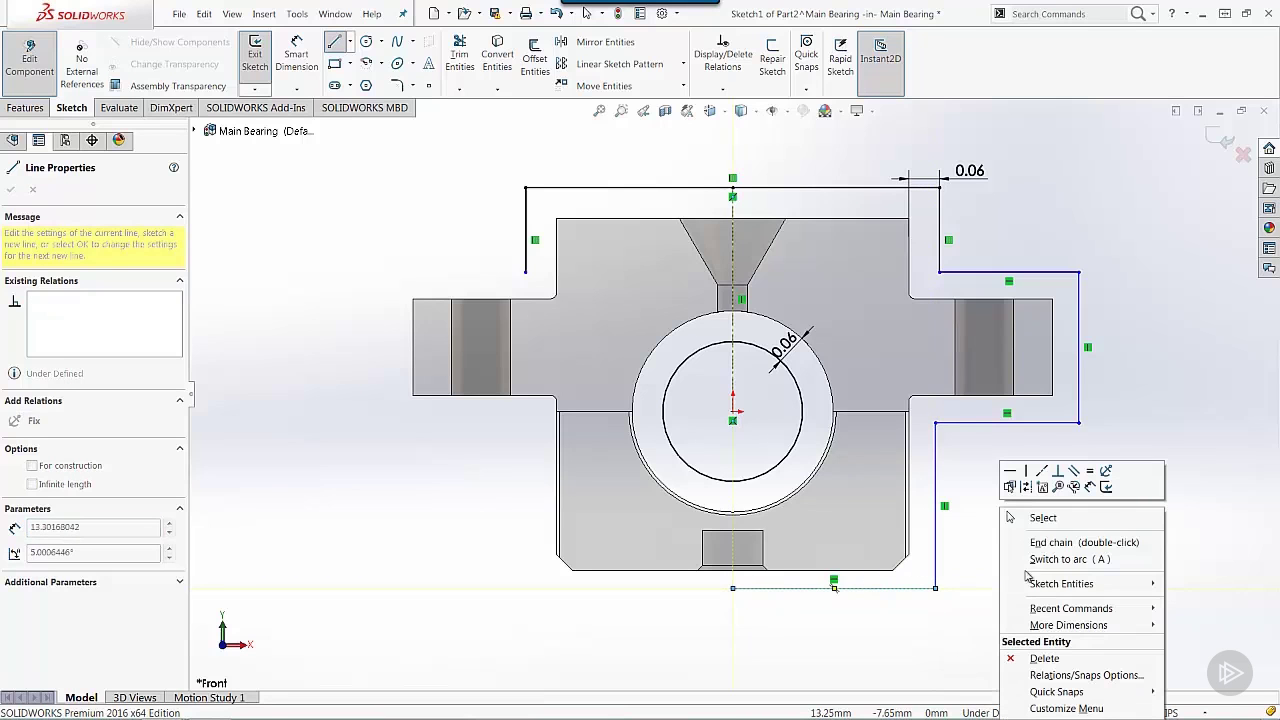
pyautogui.click(1043, 518)
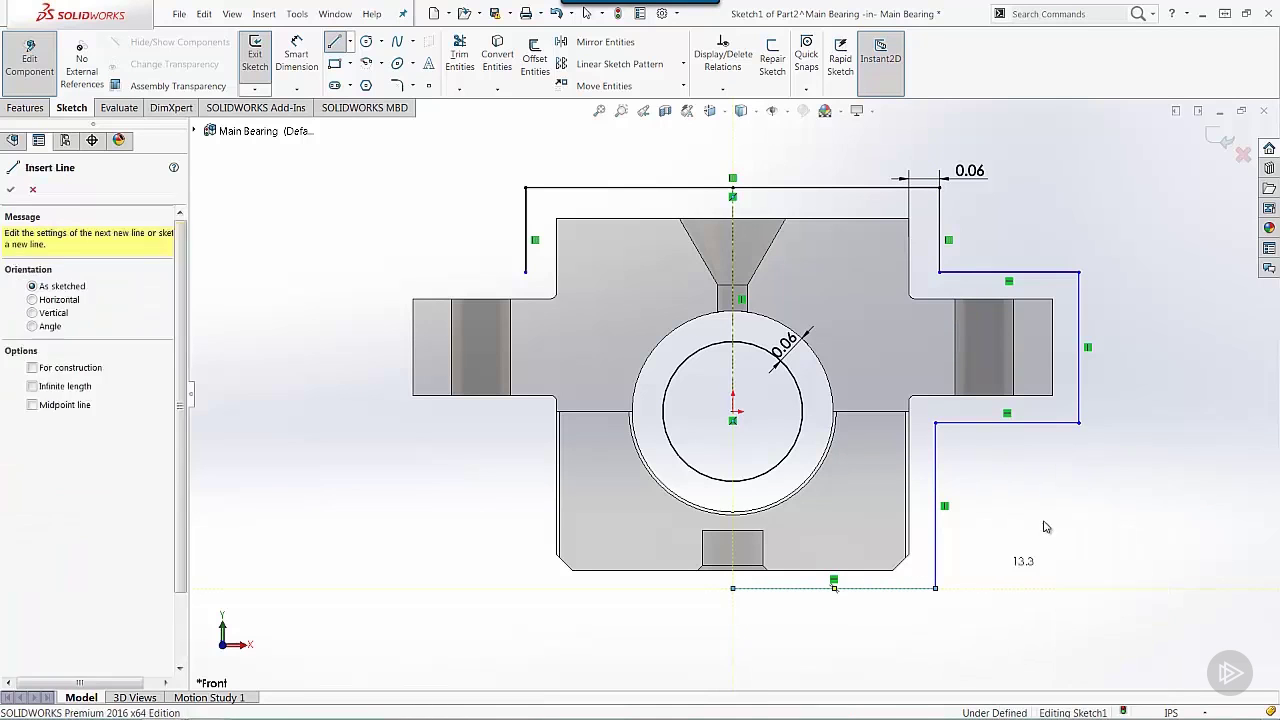
# Step: Mirror the five stepped profile lines of the right half about the vertical centerline
pyautogui.click(937, 578)
pyautogui.keyDown('ctrl'); pyautogui.click(1005, 422); pyautogui.keyUp('ctrl')
pyautogui.keyDown('ctrl'); pyautogui.click(1078, 400); pyautogui.keyUp('ctrl')
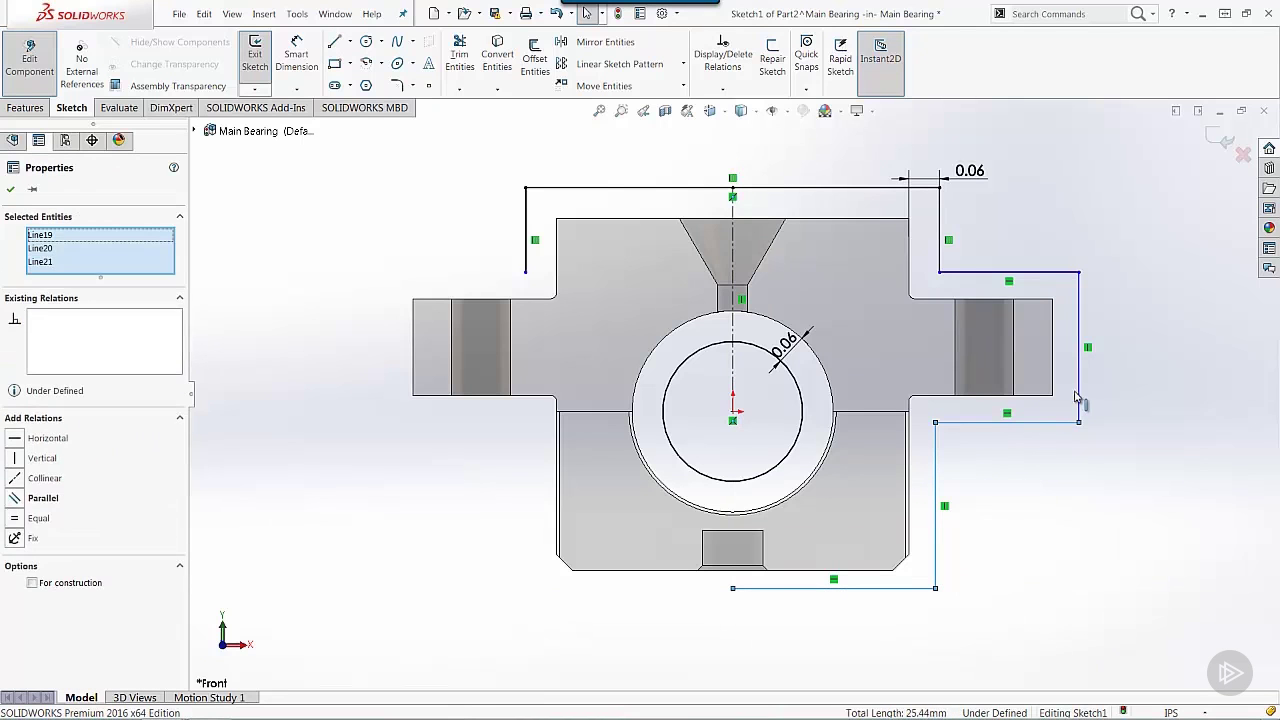
pyautogui.keyDown('ctrl'); pyautogui.click(1043, 273); pyautogui.keyUp('ctrl')
pyautogui.keyDown('ctrl'); pyautogui.click(1048, 272); pyautogui.keyUp('ctrl')
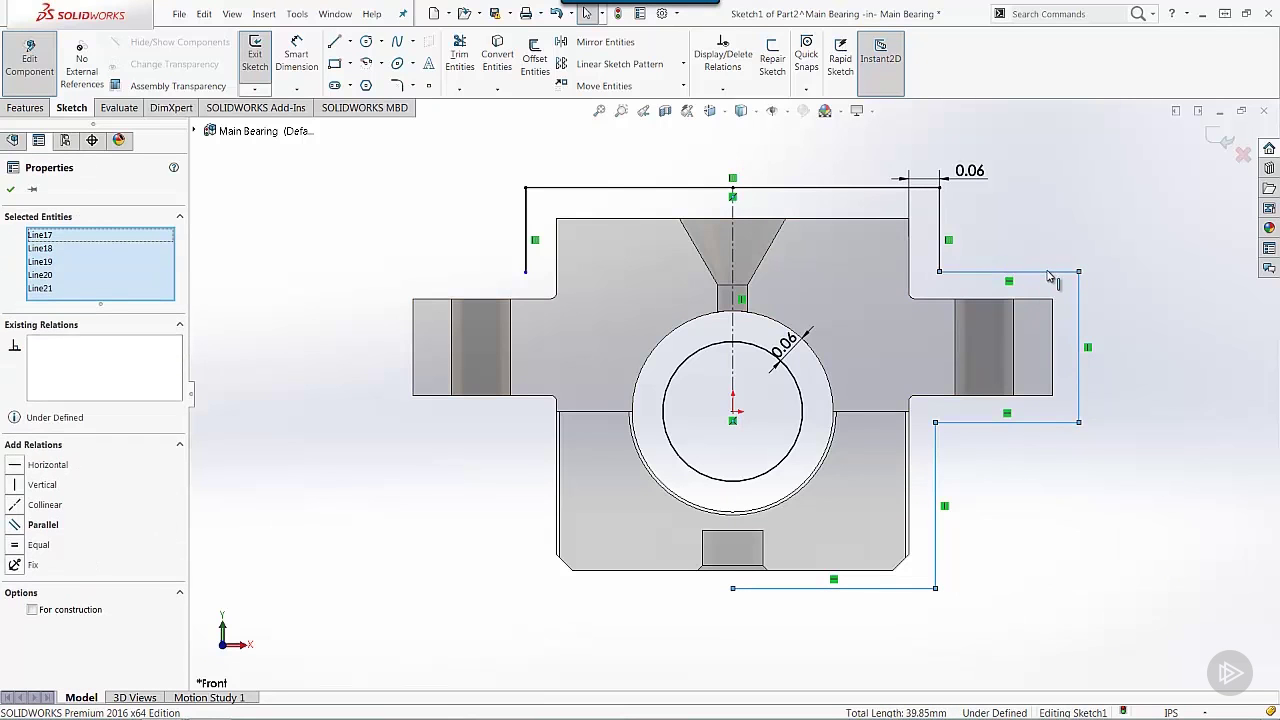
pyautogui.keyDown('ctrl'); pyautogui.click(733, 260); pyautogui.keyUp('ctrl')
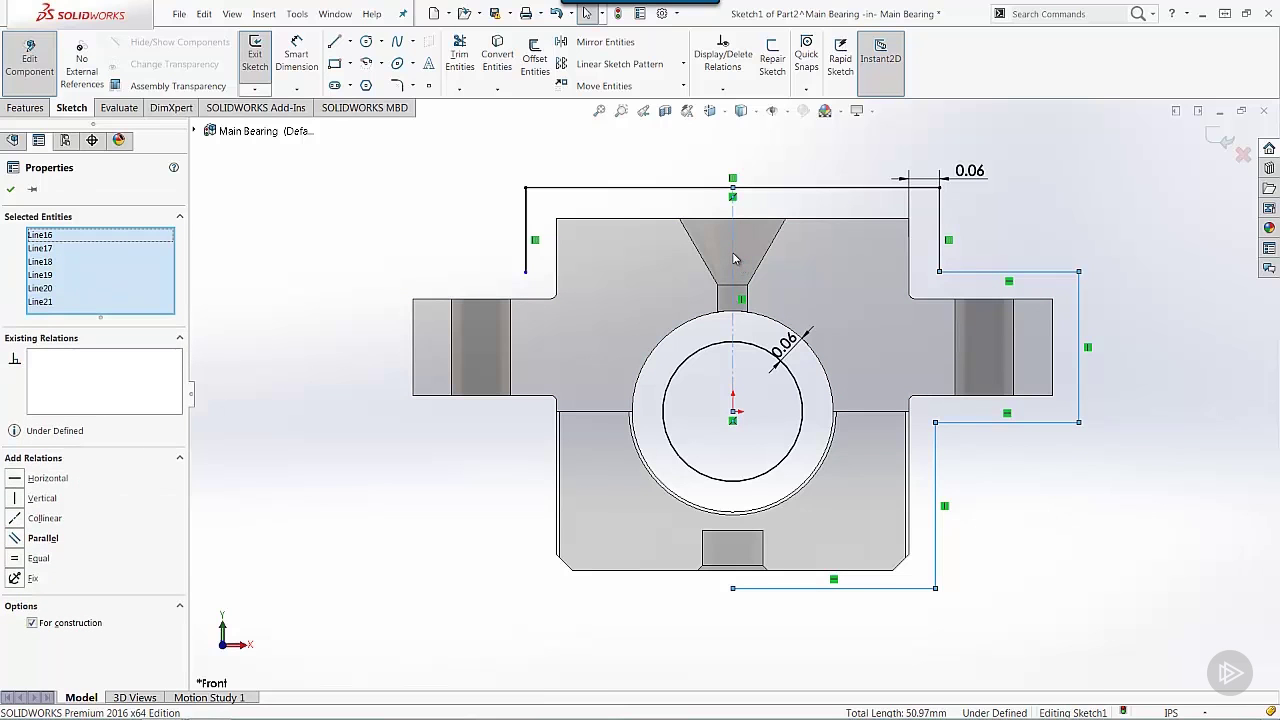
pyautogui.click(601, 46)
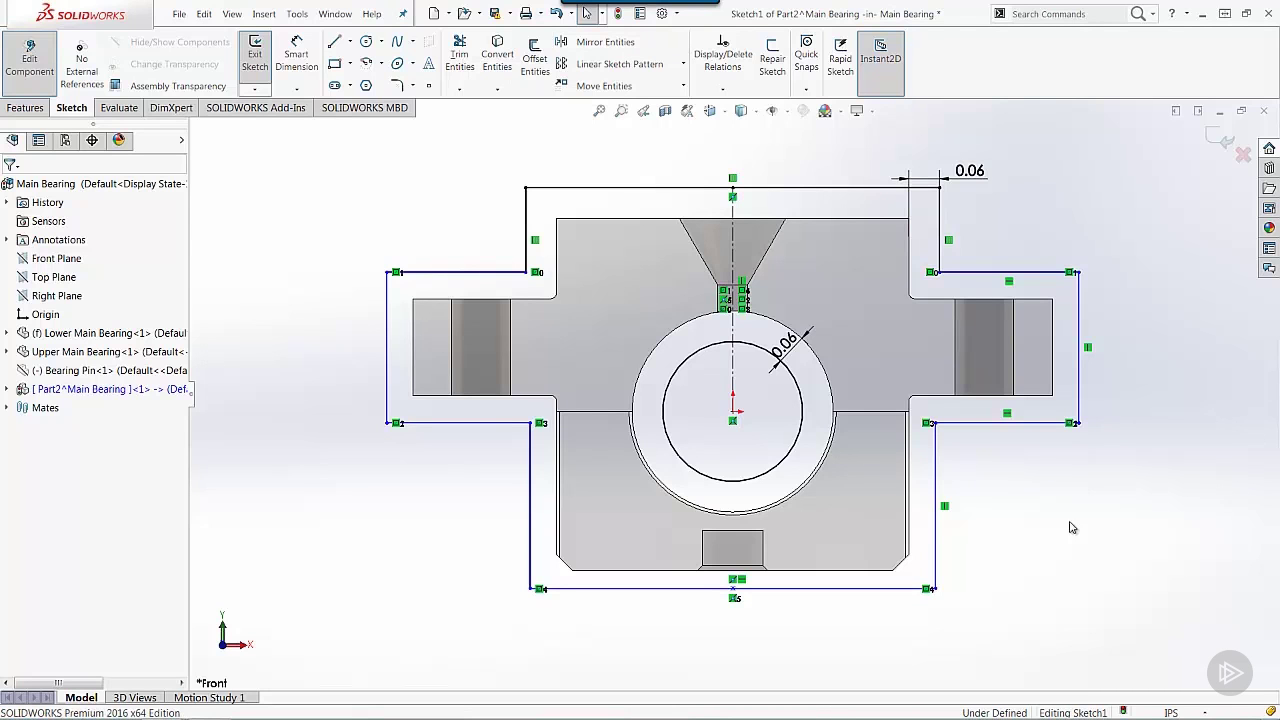
# Step: Join the lower endpoint of the left vertical offset line to the inner end of the mirrored upper horizontal line
pyautogui.scroll(-2, 534, 293)
pyautogui.scroll(-4, 534, 293)
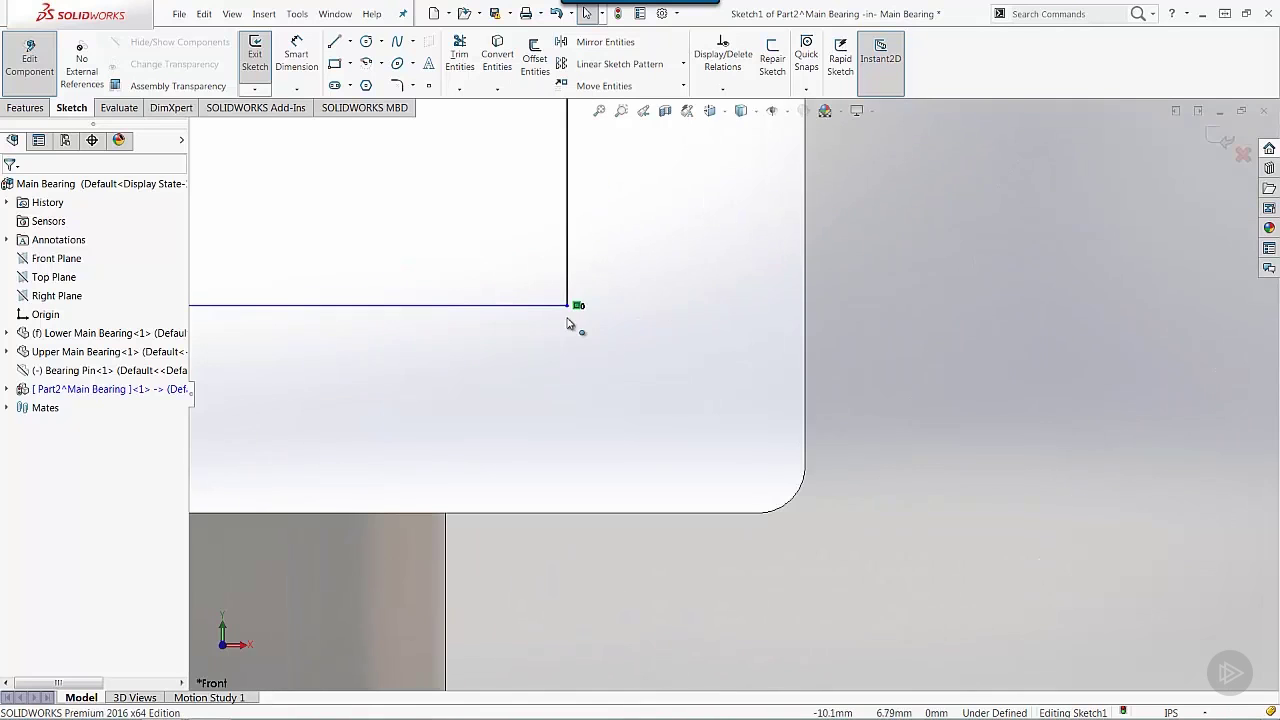
pyautogui.click(570, 284)
pyautogui.moveTo(571, 279)
pyautogui.mouseDown()
pyautogui.moveTo(586, 309)
pyautogui.moveTo(551, 320)
pyautogui.moveTo(572, 315)
pyautogui.mouseUp()
pyautogui.click(636, 354)
pyautogui.scroll(10, 822, 428)
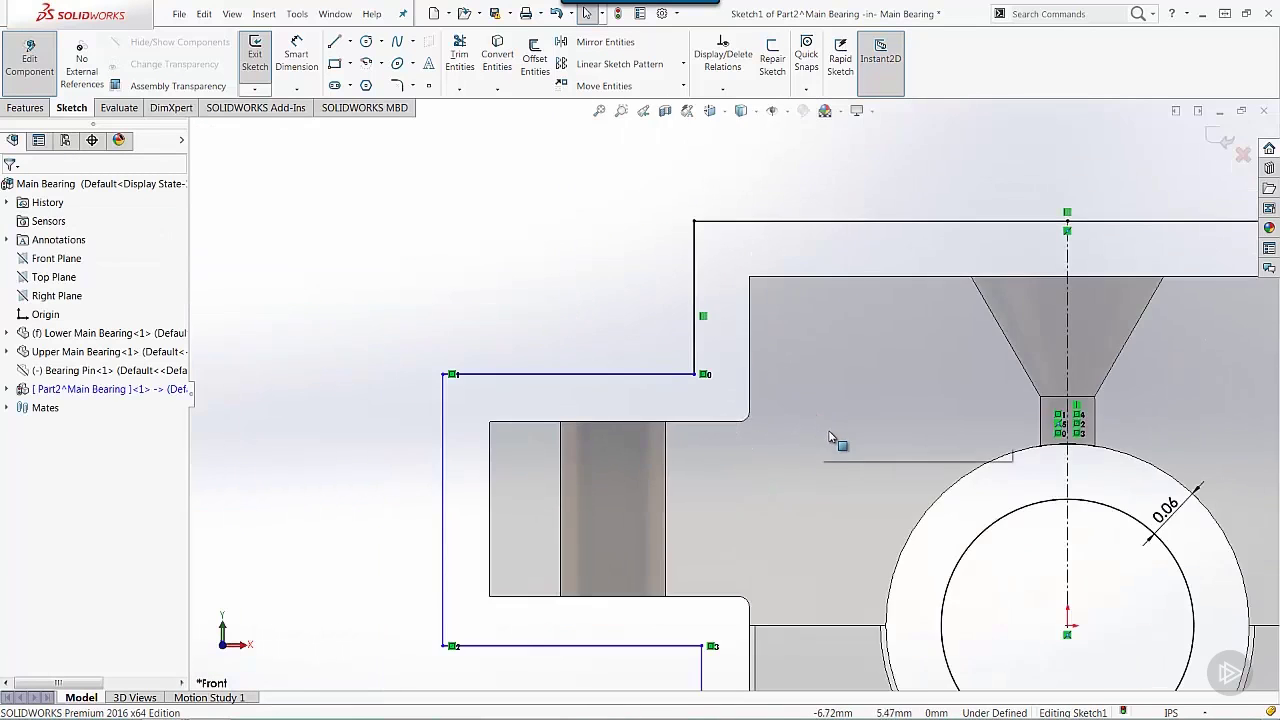
pyautogui.scroll(1, 1089, 541)
pyautogui.scroll(2, 1151, 542)
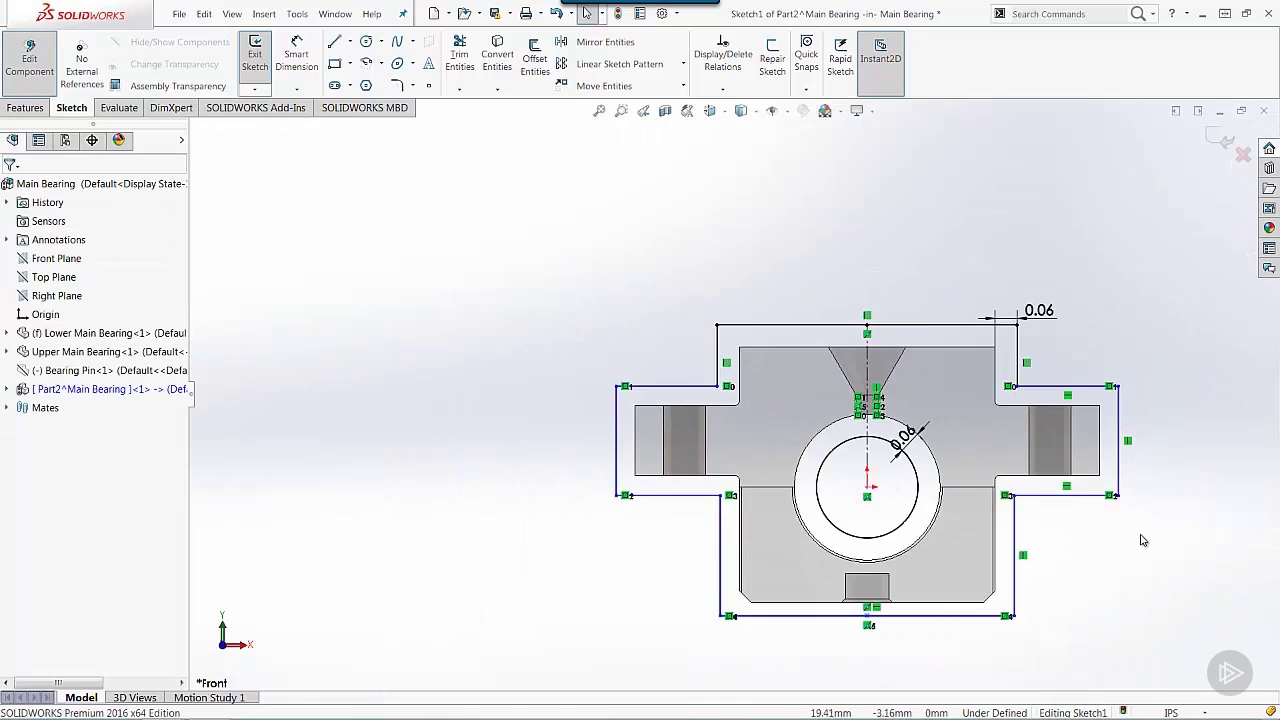
# Step: Dimension the profile's upper horizontal line on the right 0.03 in from the top edge of the bearing's right flange
pyautogui.scroll(-2, 1141, 540)
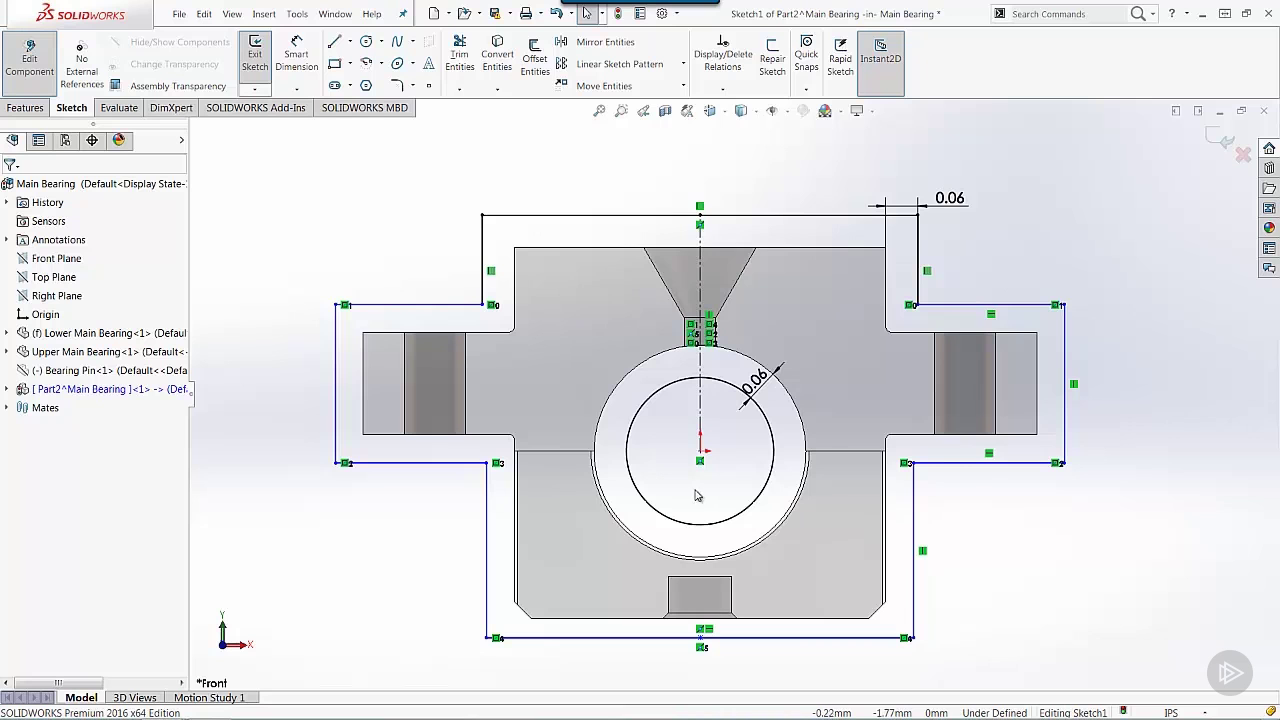
pyautogui.click(297, 56)
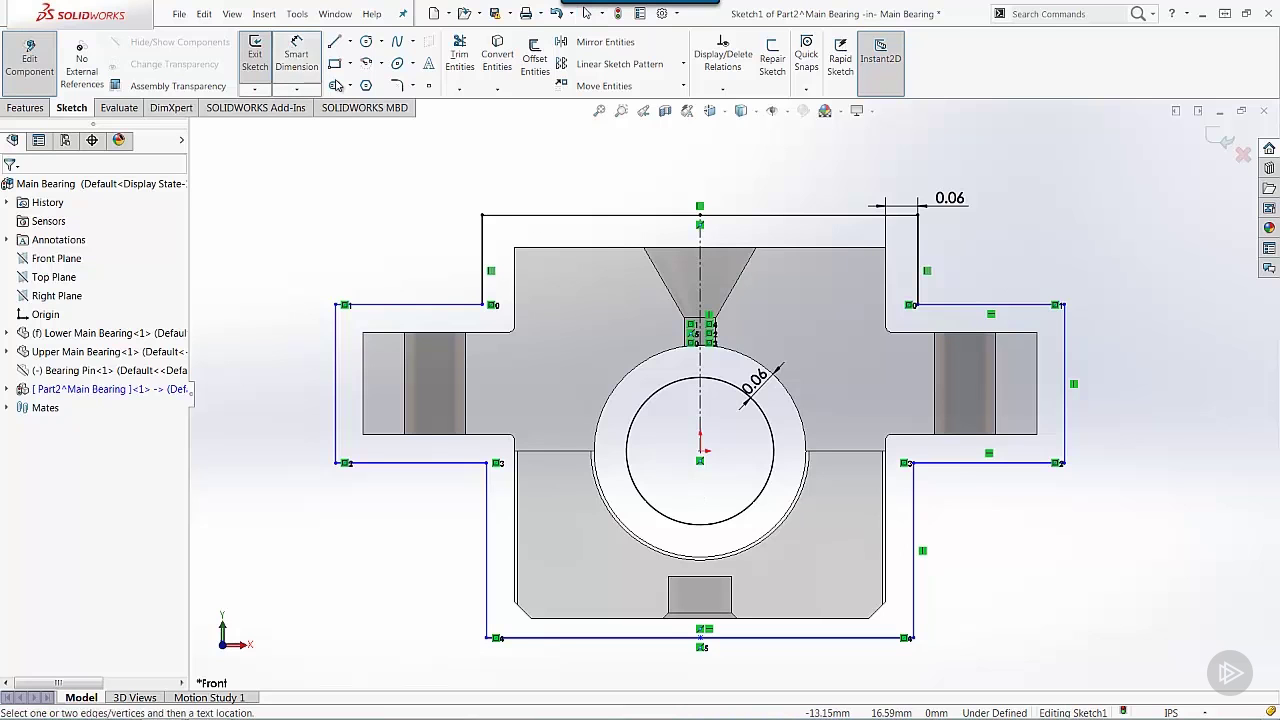
pyautogui.click(1024, 332)
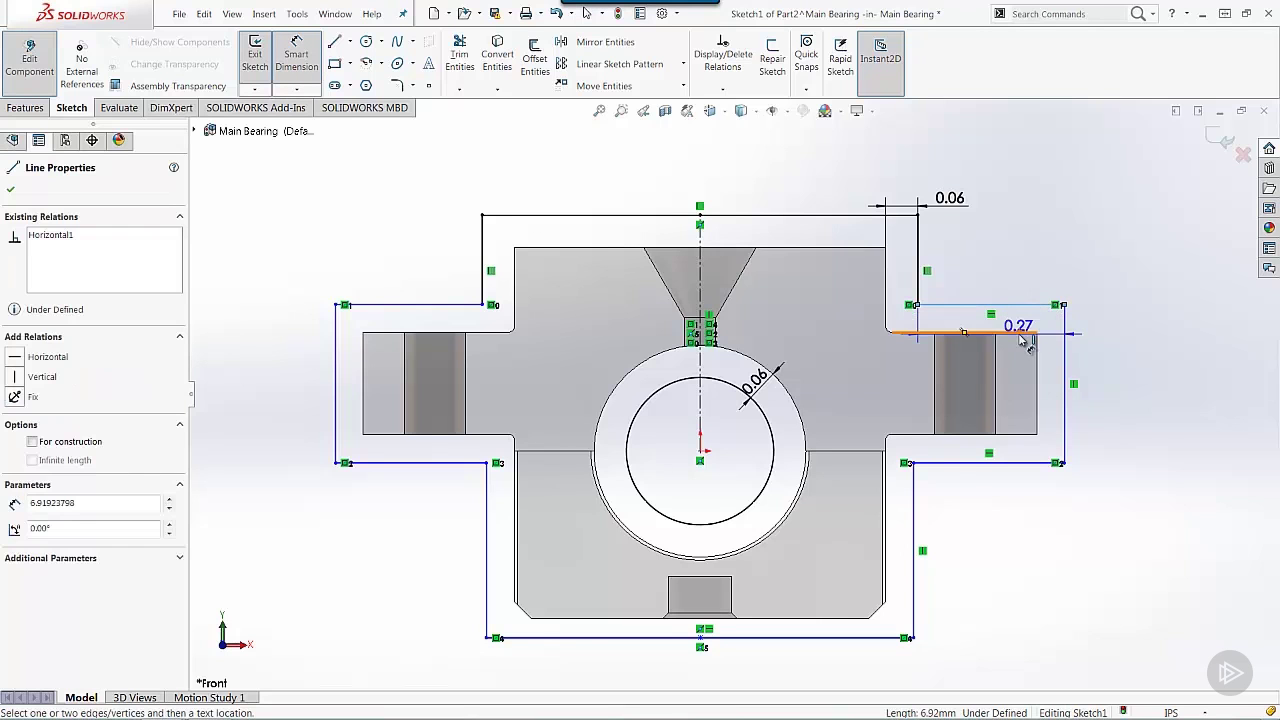
pyautogui.click(1020, 305)
pyautogui.click(1022, 265)
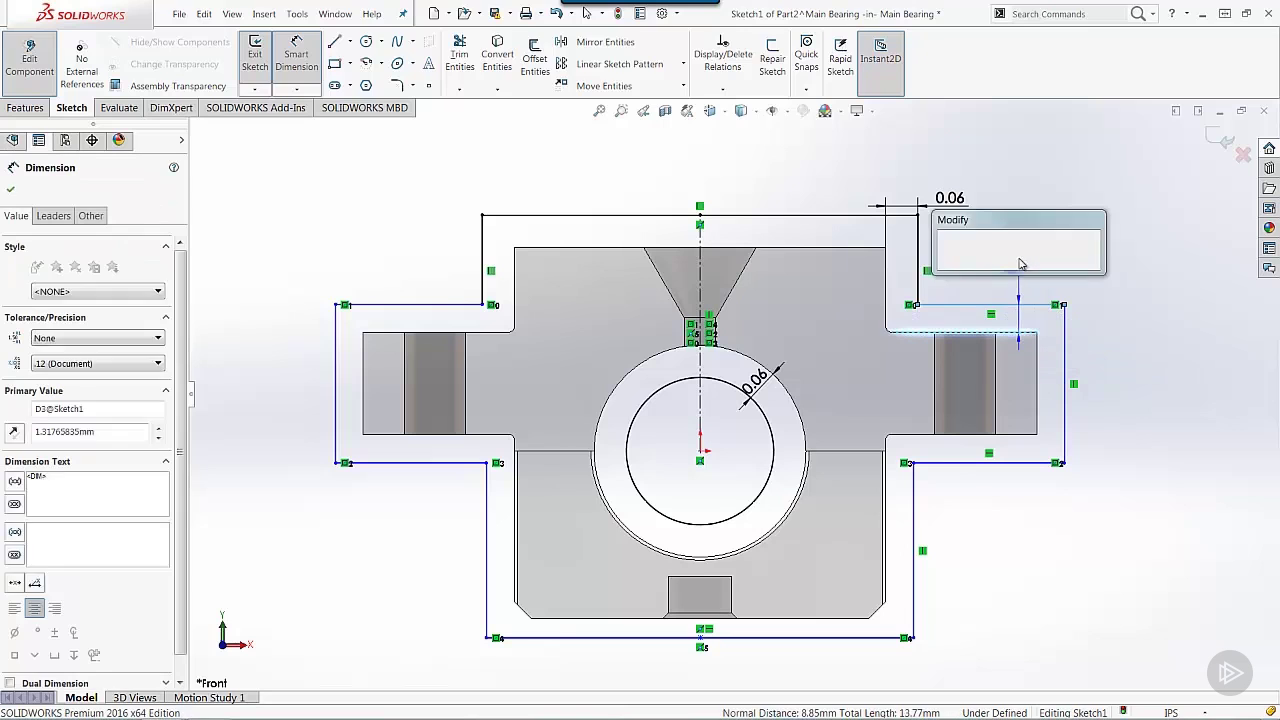
pyautogui.write('.0')
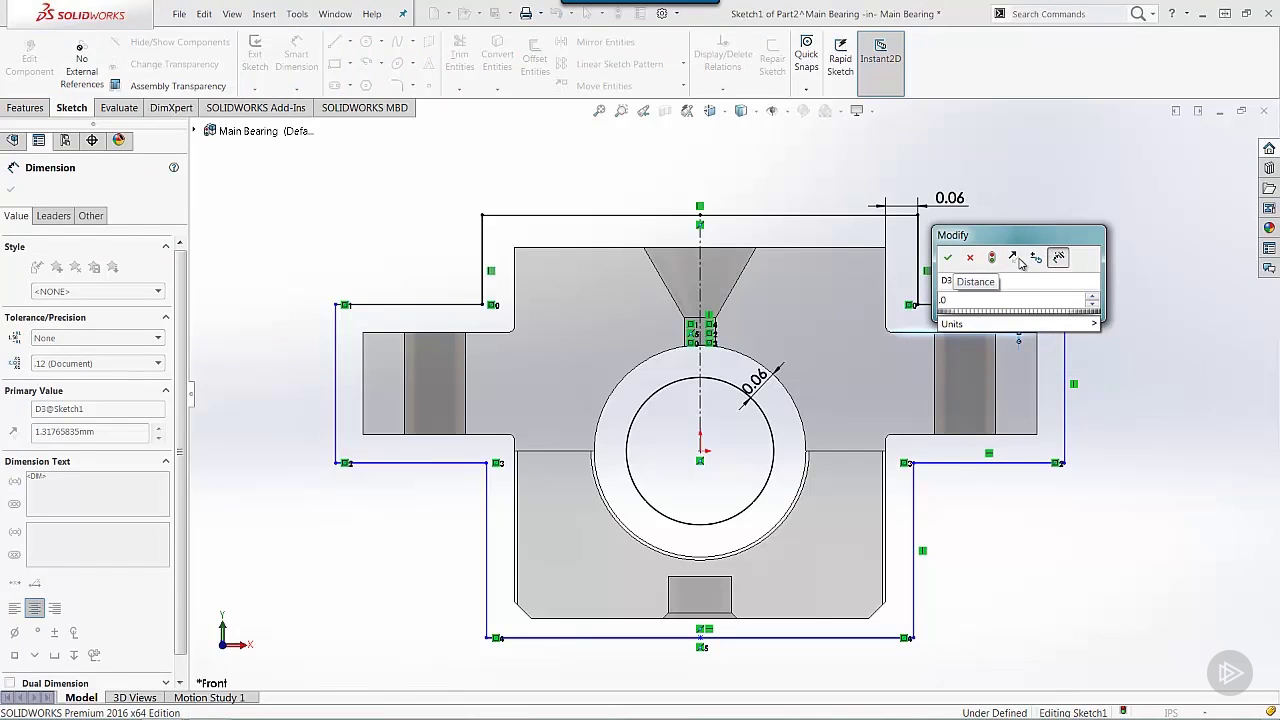
pyautogui.write('3in')
pyautogui.press('Return')
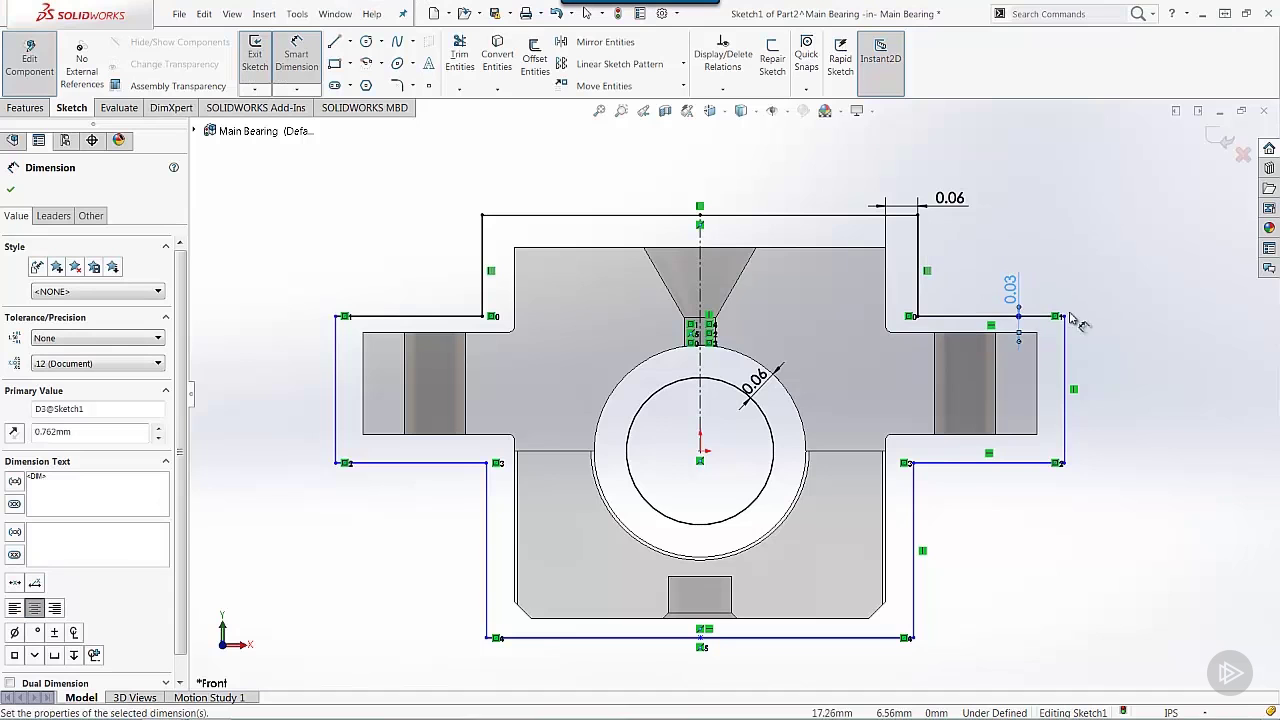
# Step: Dimension the profile's outermost right vertical line 0.03 in from the outer end of the right flange
pyautogui.click(1064, 370)
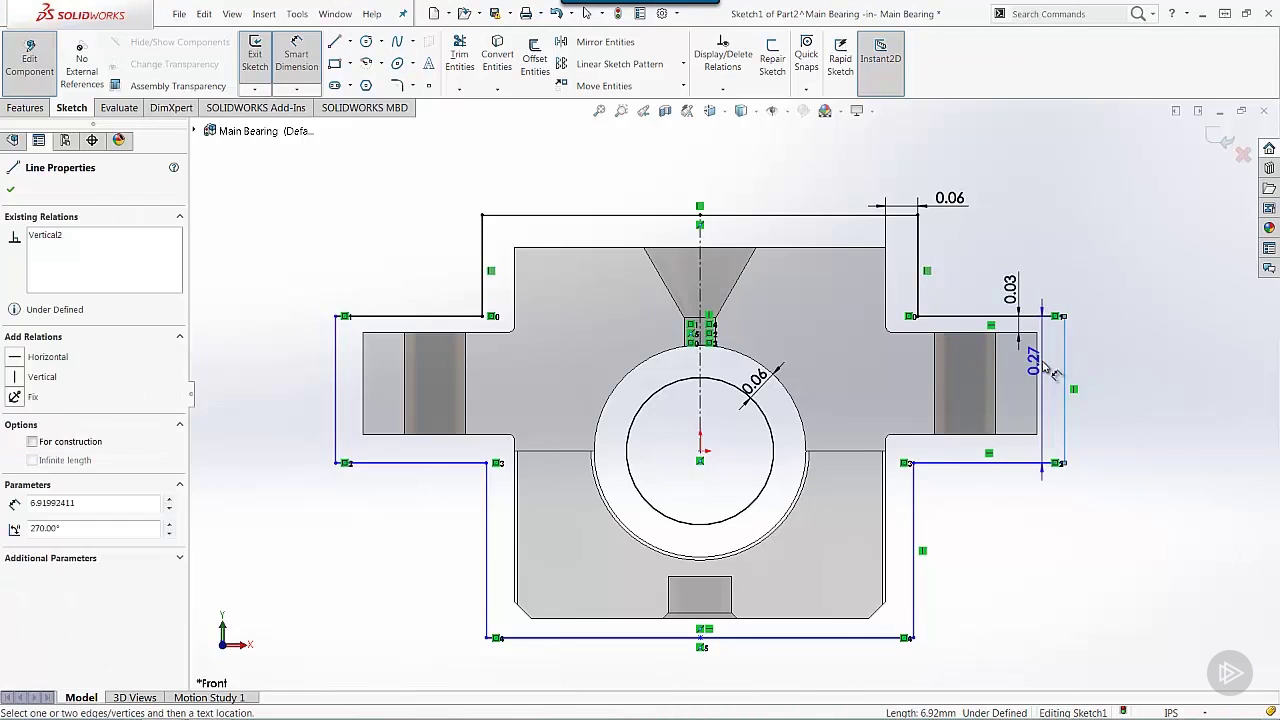
pyautogui.click(1048, 352)
pyautogui.write('.03in')
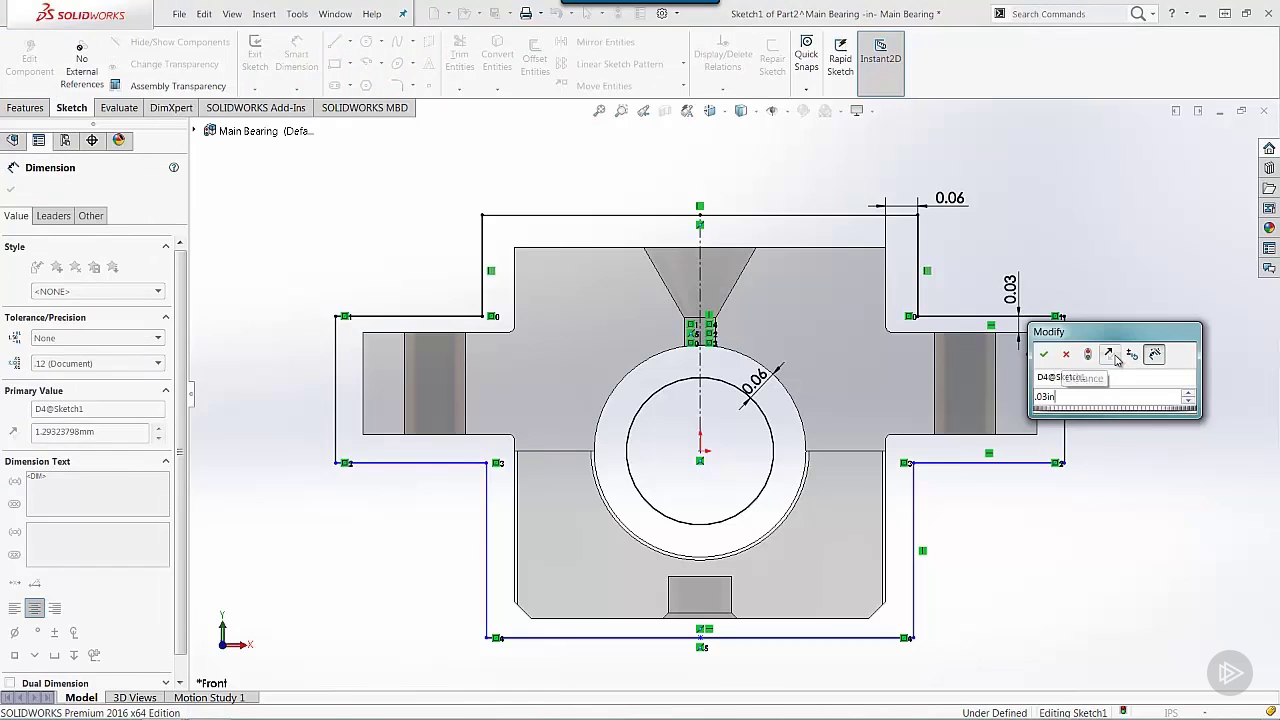
pyautogui.press('Return')
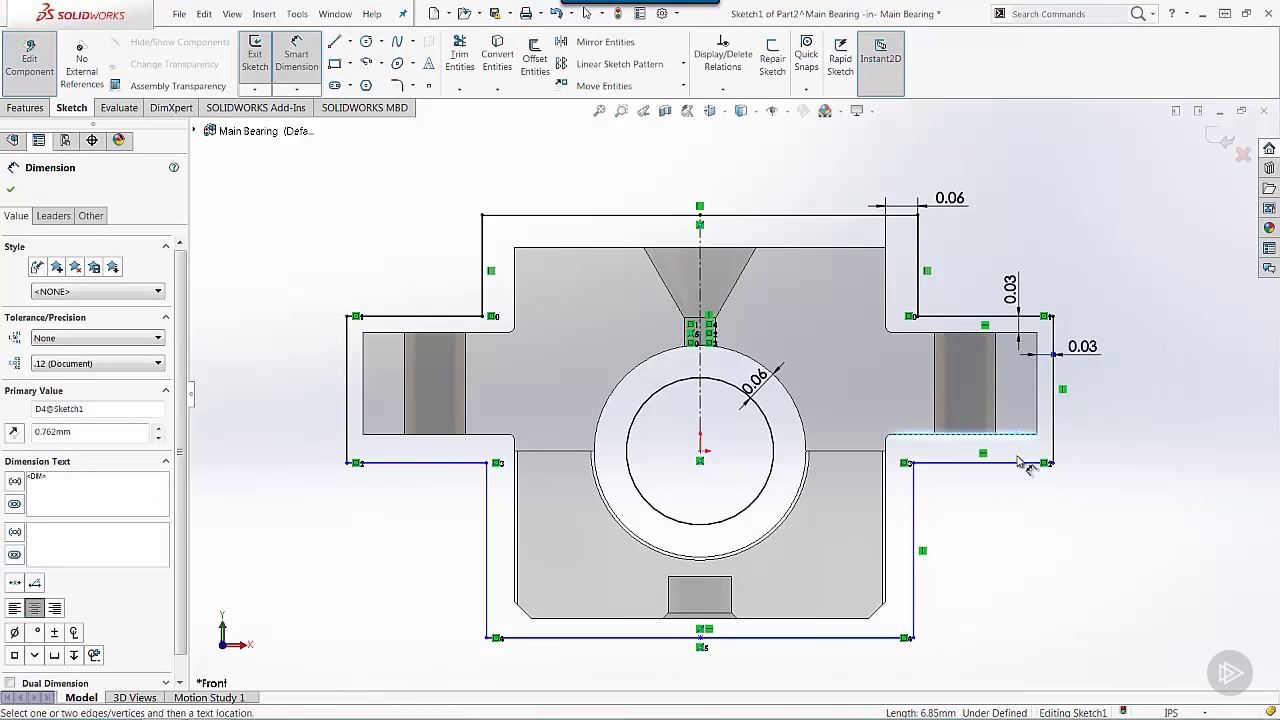
# Step: Dimension the profile line below the right flange 0.06 in from the flange's bottom edge
pyautogui.click(1019, 463)
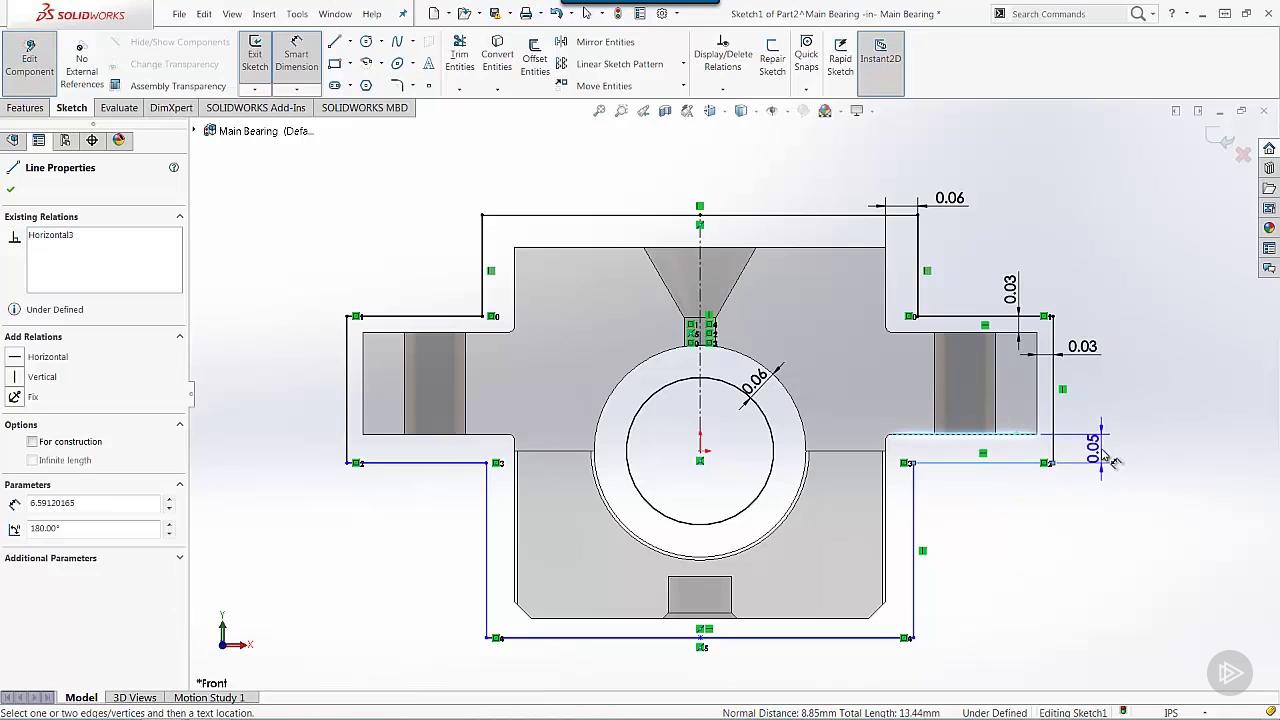
pyautogui.click(1105, 455)
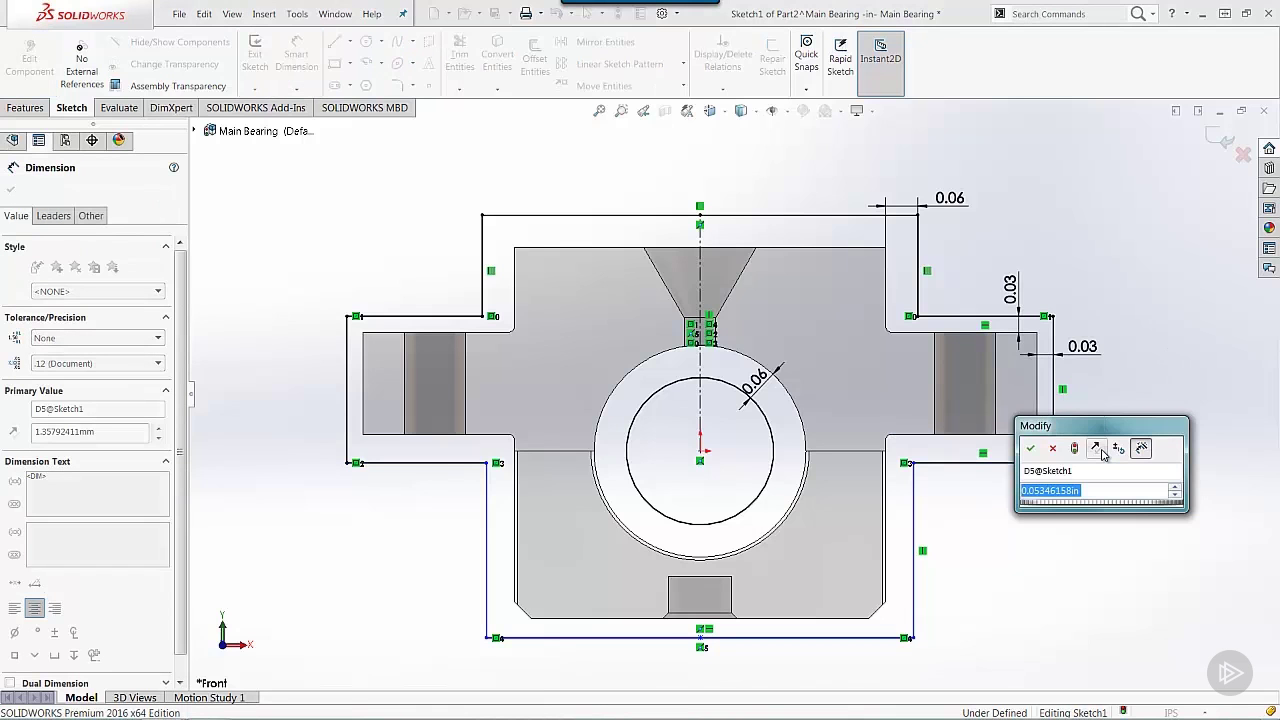
pyautogui.write('.06')
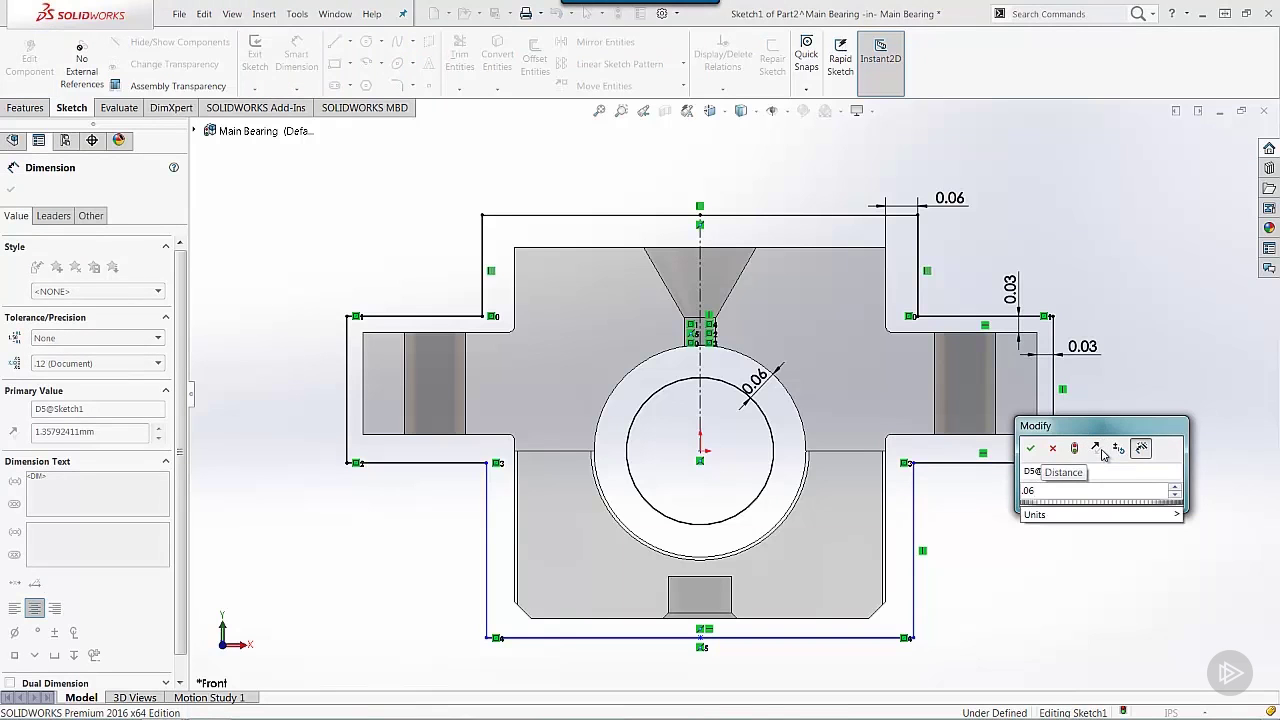
pyautogui.press('Return')
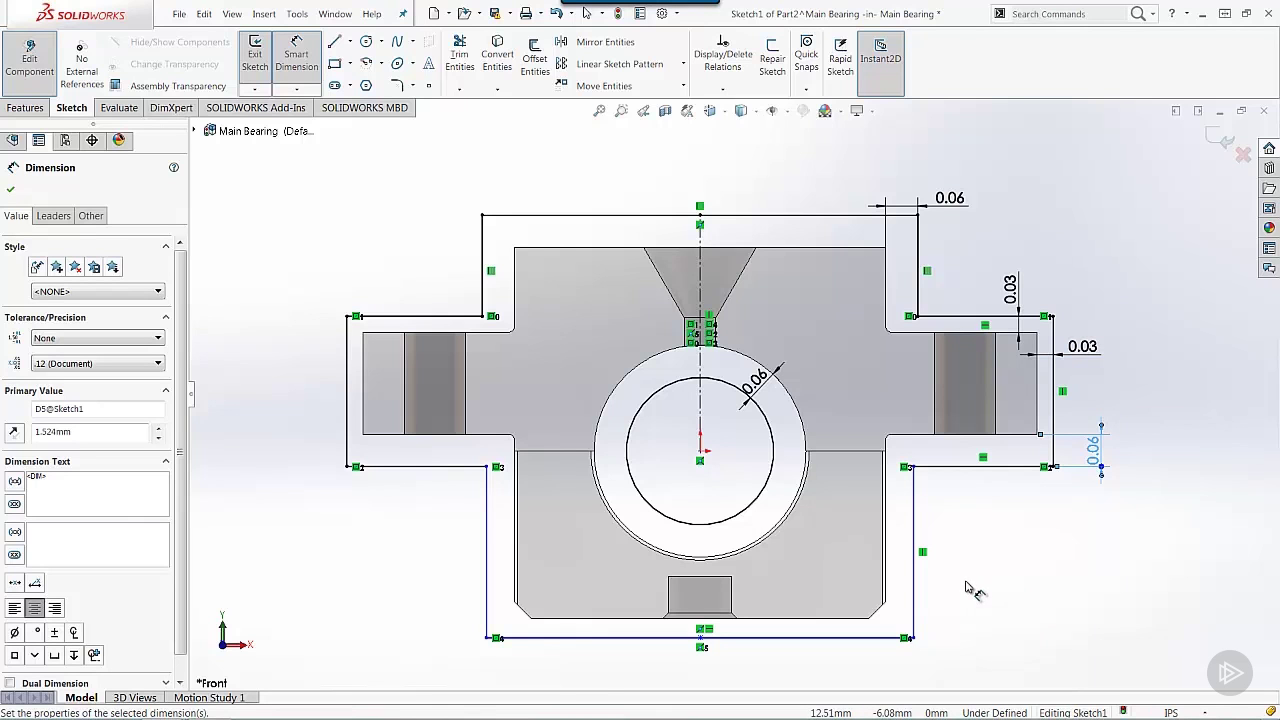
# Step: Dimension the profile's lower right vertical line 0.03 in from the right side edge of the lower bearing
pyautogui.click(911, 583)
pyautogui.click(984, 579)
pyautogui.write('.03in')
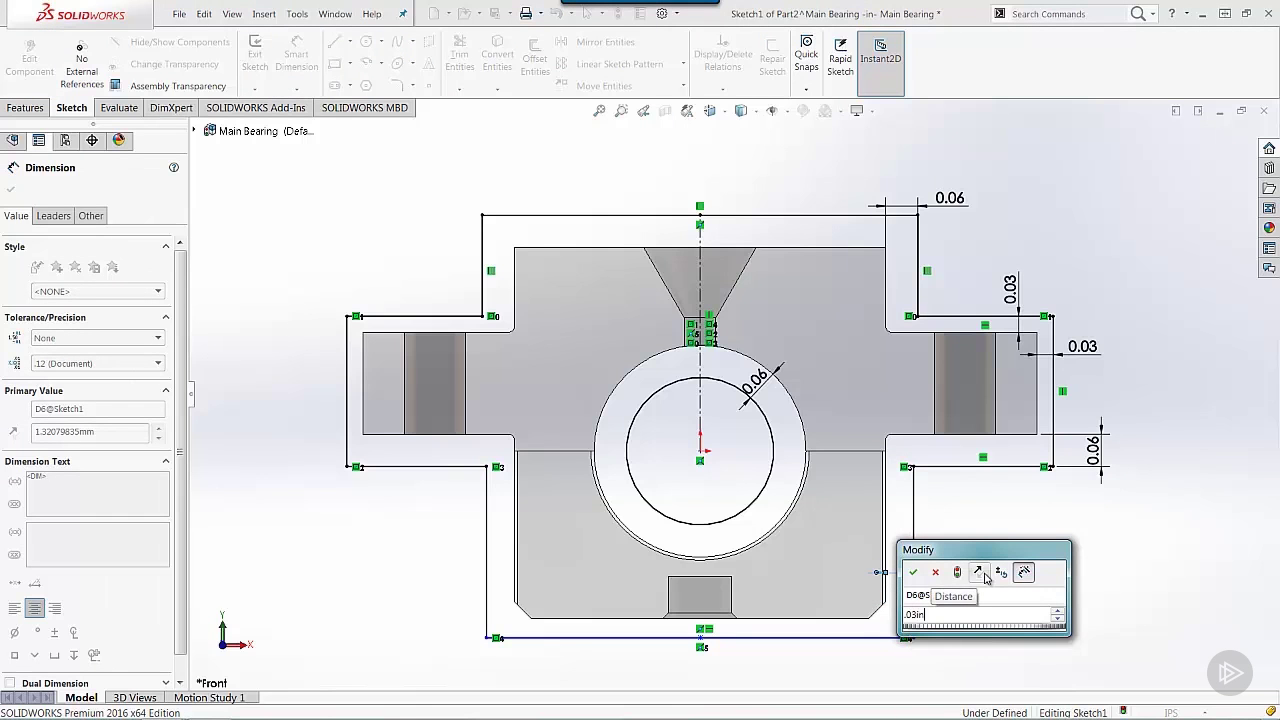
pyautogui.press('Return')
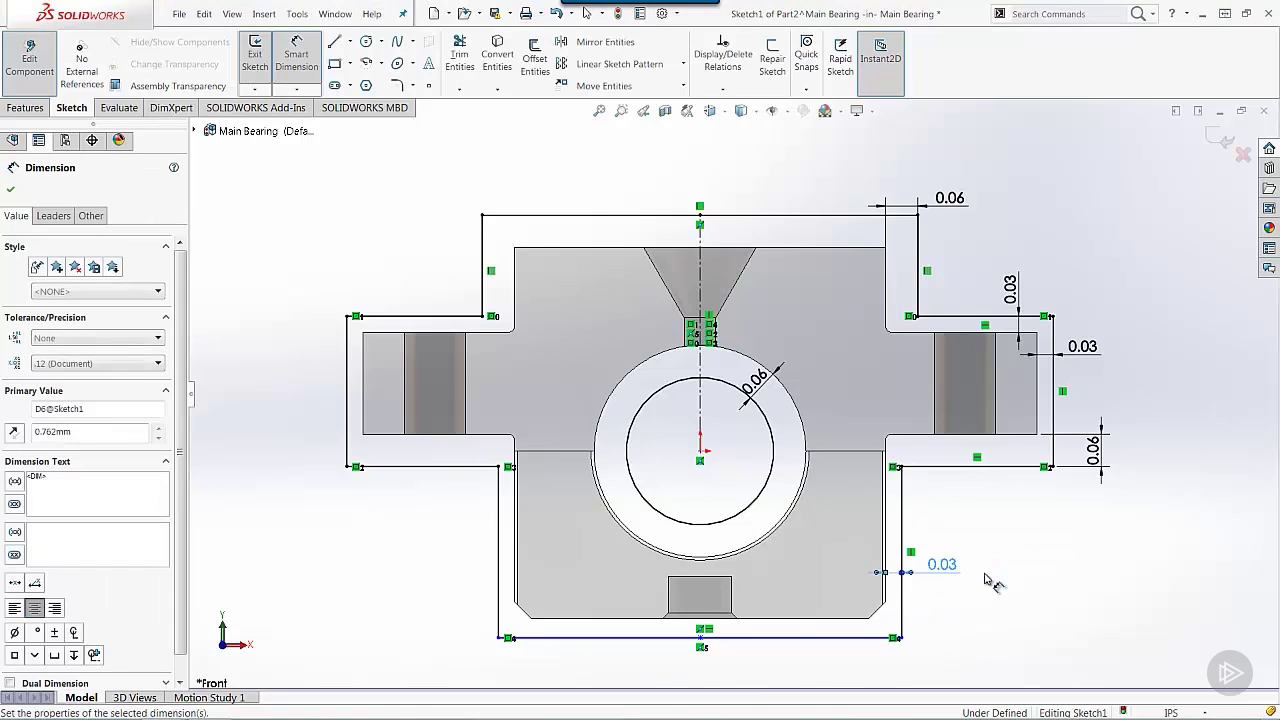
# Step: Dimension the profile's bottom line 0.03 in from the bottom edge of the lower bearing
pyautogui.click(856, 619)
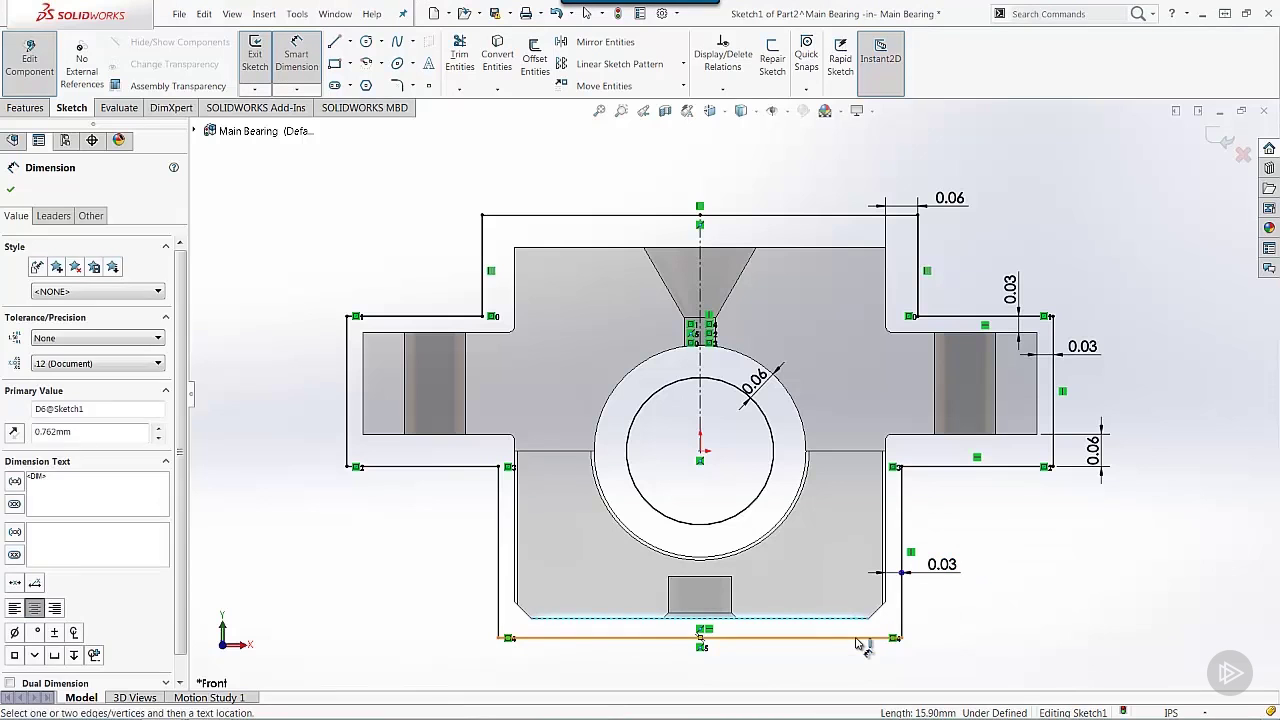
pyautogui.click(859, 638)
pyautogui.click(936, 628)
pyautogui.write('.03in')
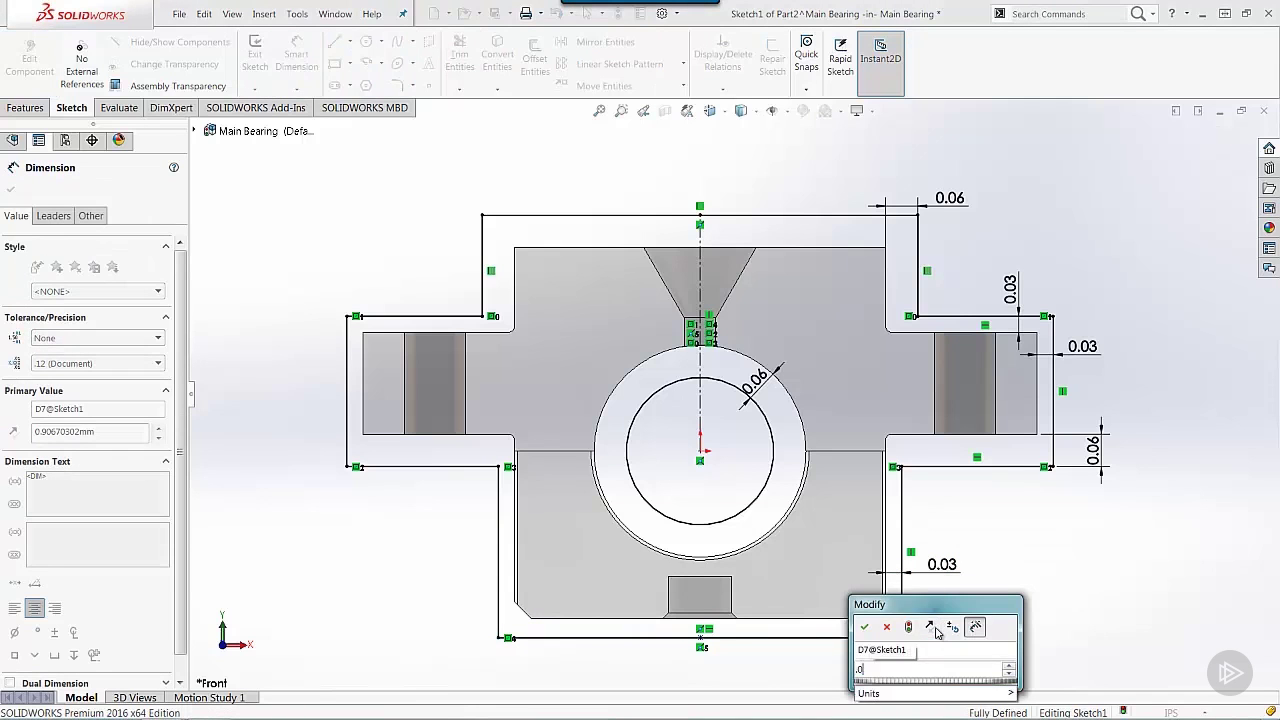
pyautogui.press('Return')
pyautogui.click(1072, 585)
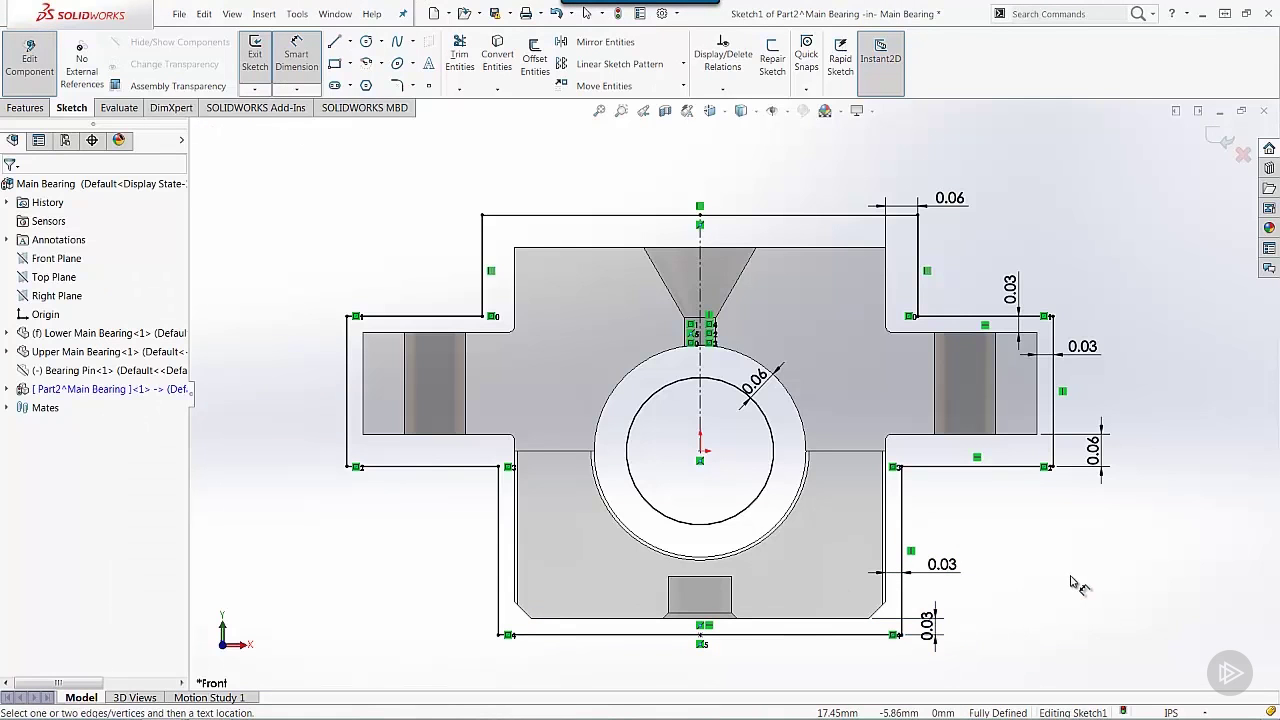